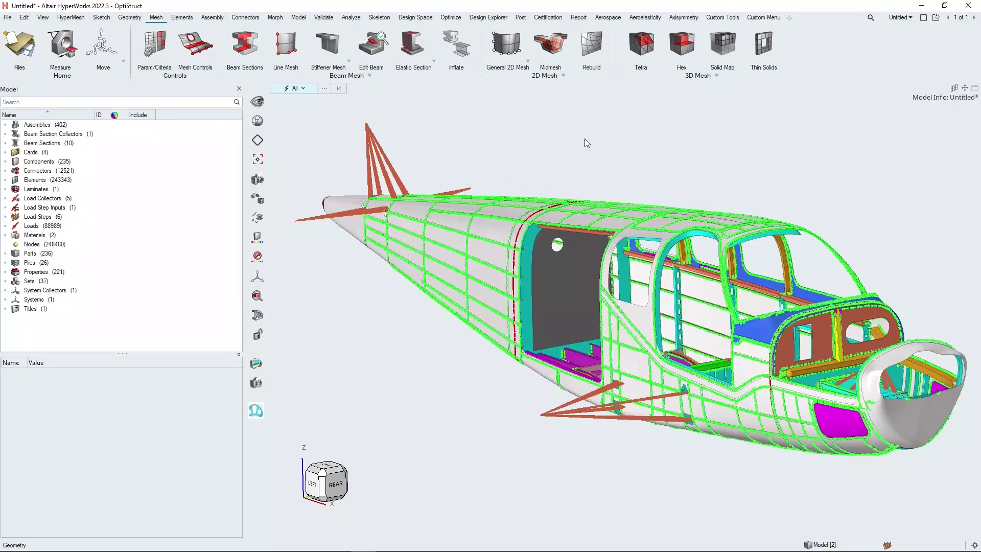
# Split the page into two side-by-side windows and make the empty one active
pyautogui.click(924, 19)
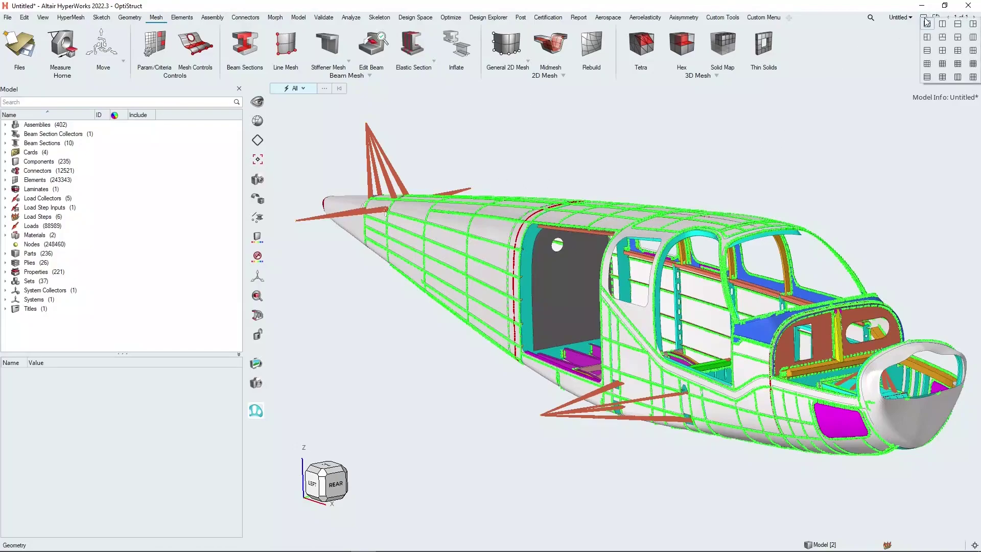
pyautogui.click(942, 24)
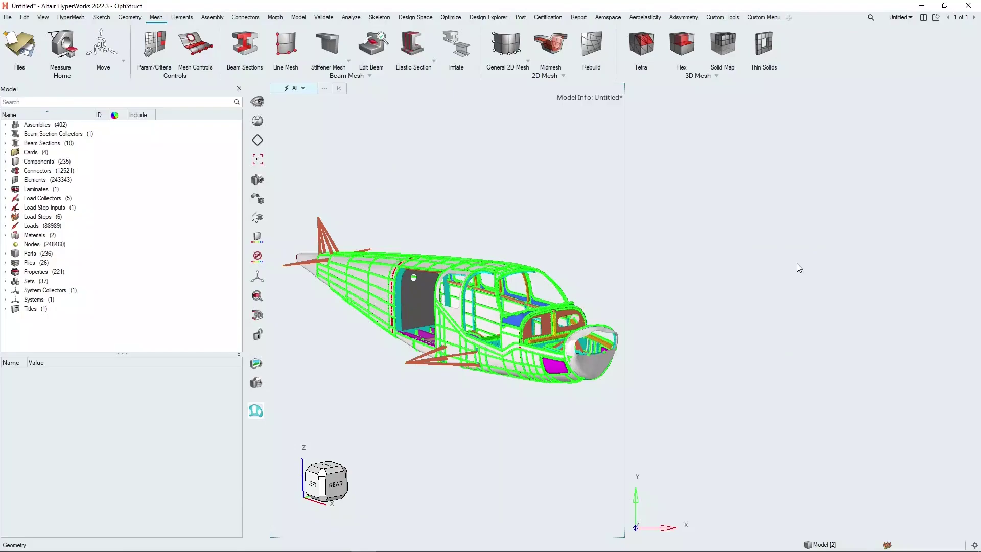
pyautogui.click(795, 262)
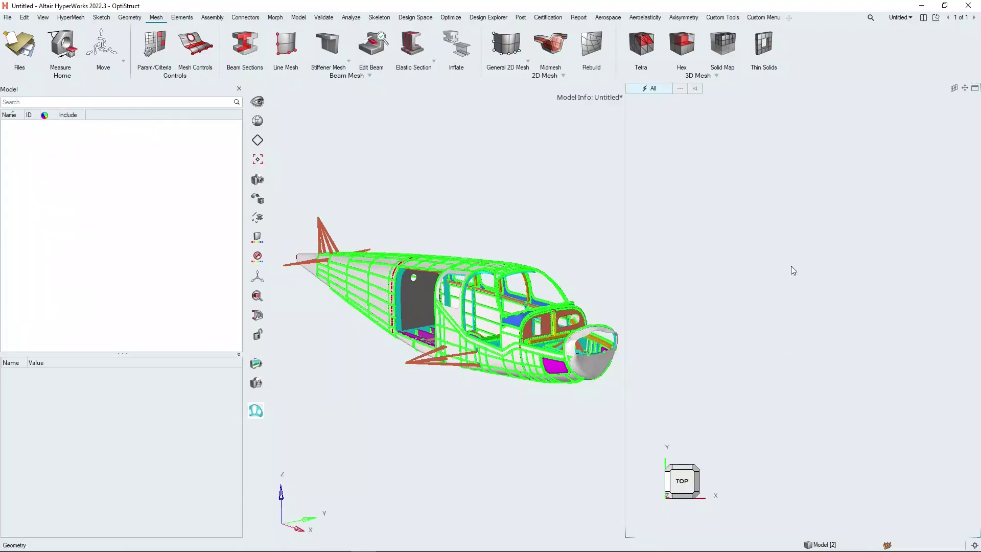
# Change the empty window's client to HyperView and load the model and results from 2021_05_17_GA_Aircraft-CATProduct_inertia-relief_modal_fin_gpf.h3d
pyautogui.click(69, 17)
pyautogui.click(79, 44)
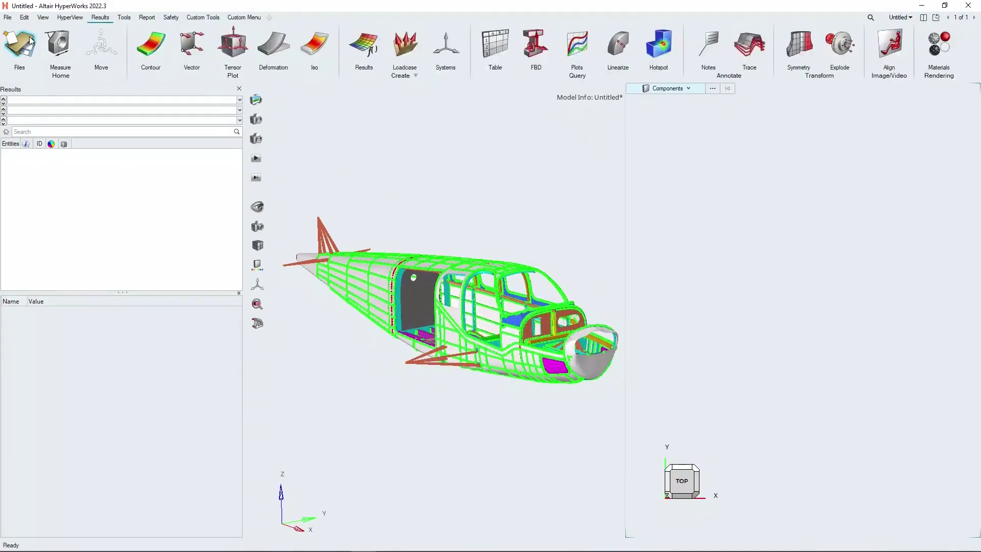
pyautogui.click(31, 40)
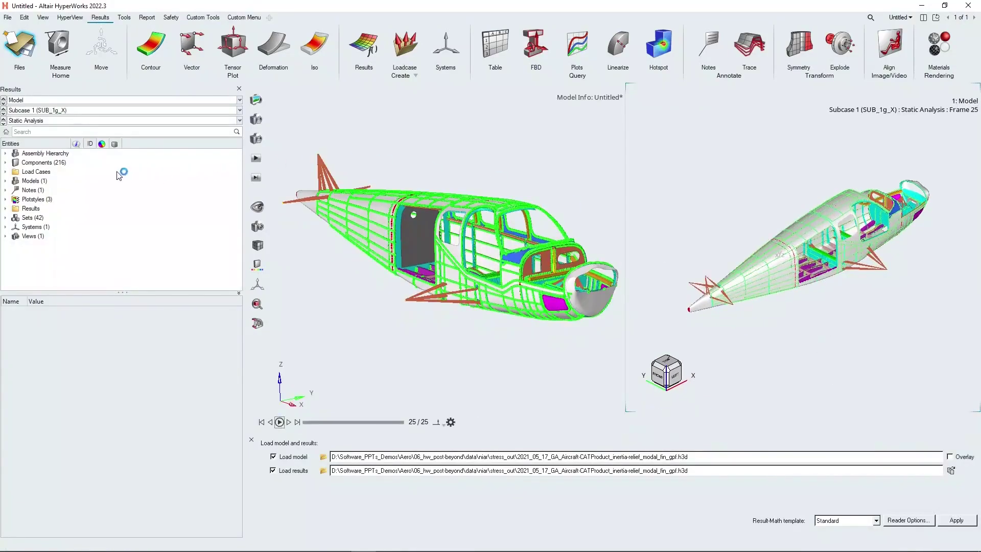
# Create a linear superposition derived load case from Subcases 1 (SUB_1g_X), 2 (SUB_1g_Y), 3 (SUB_1g_Z) and 11 (SUB_1g_rolling)
pyautogui.click(5, 172)
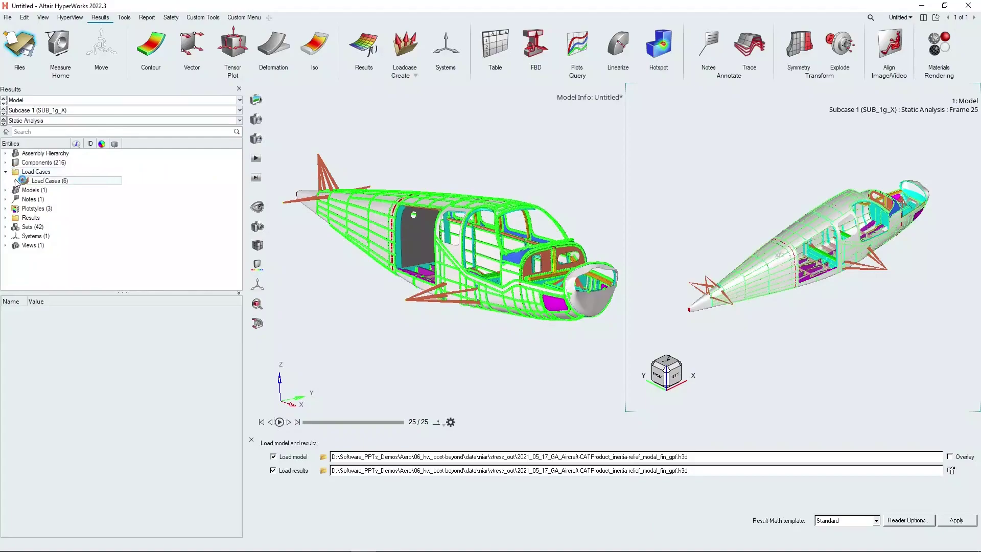
pyautogui.click(15, 180)
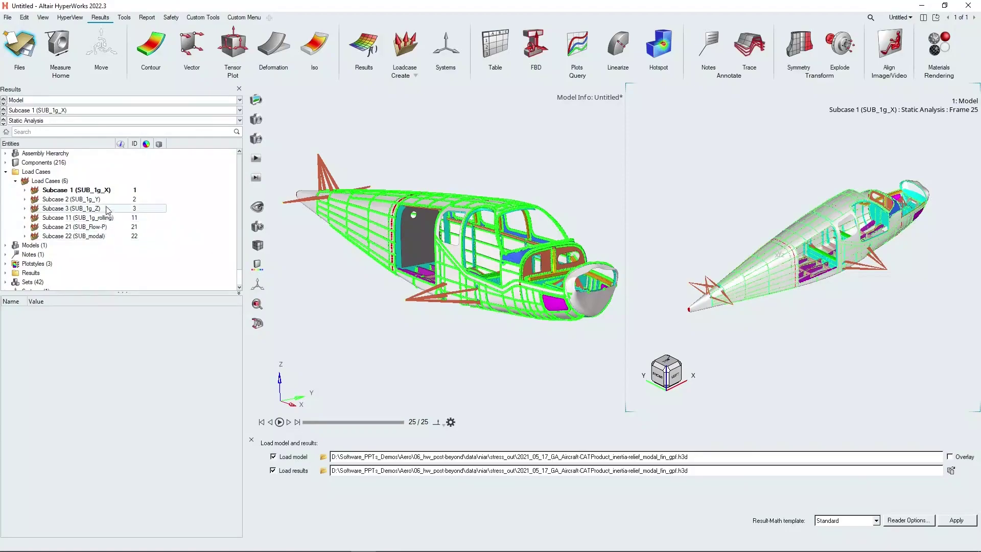
pyautogui.click(104, 190)
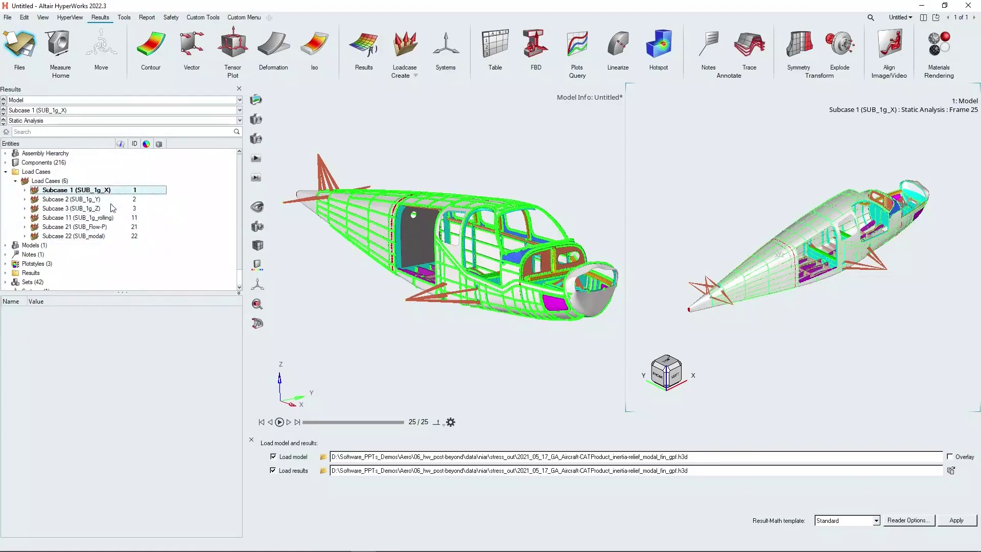
pyautogui.keyDown('shift'); pyautogui.click(85, 221); pyautogui.keyUp('shift')
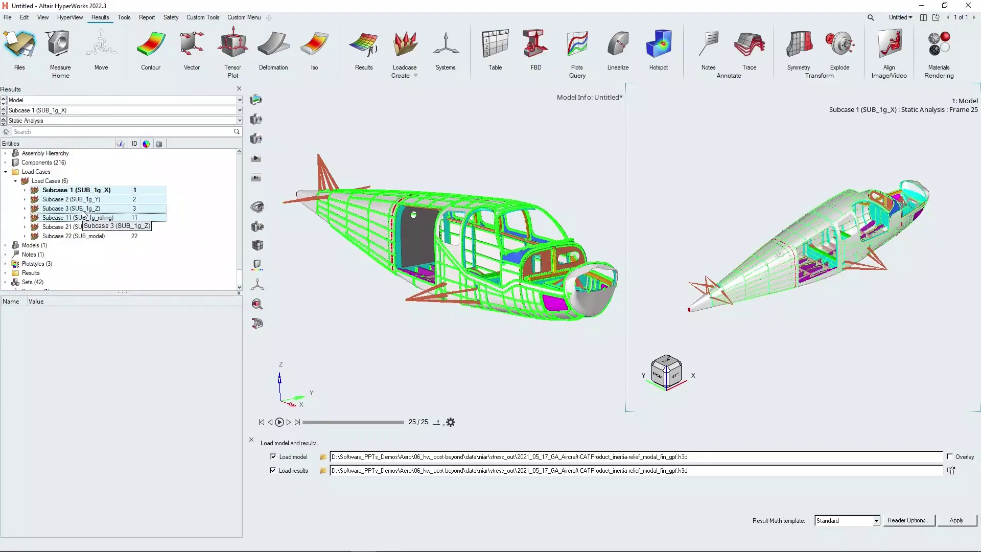
pyautogui.rightClick(83, 209)
pyautogui.moveTo(107, 216)
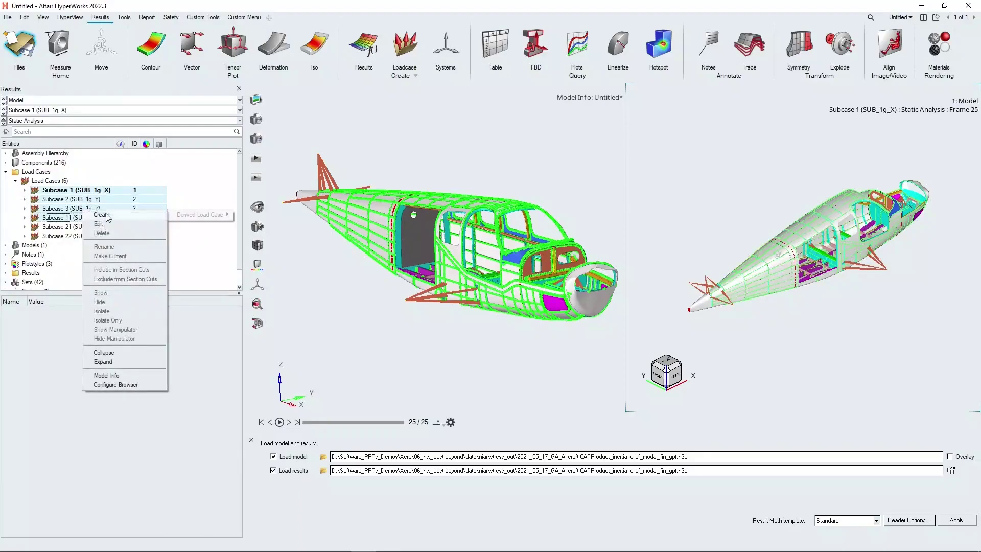
pyautogui.moveTo(225, 215)
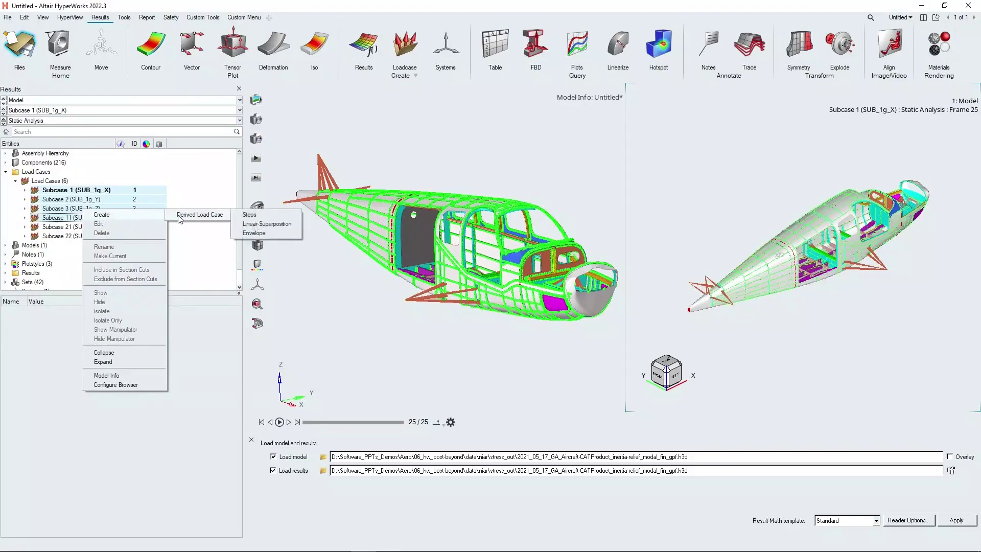
pyautogui.click(278, 227)
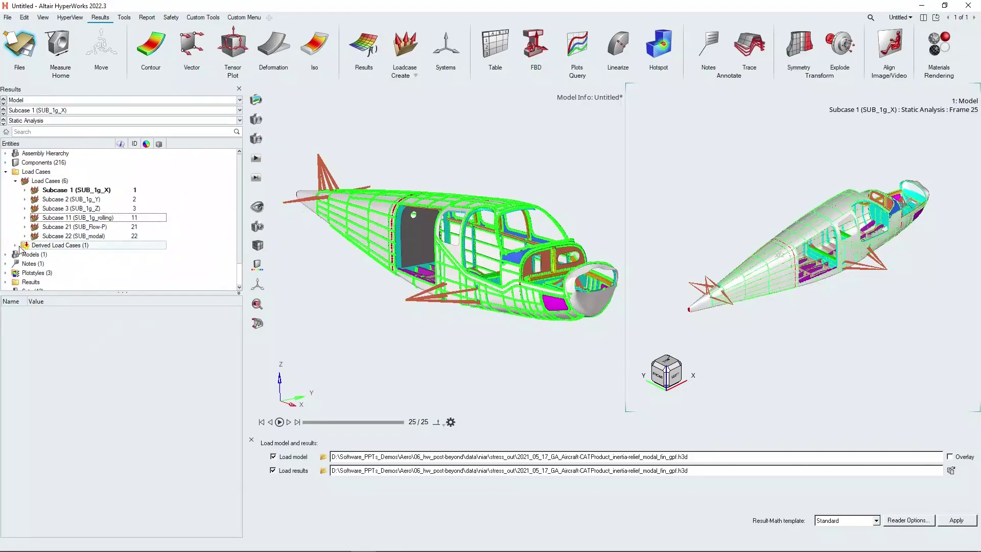
# Expand the new derived load case to list its subcases and rename it LSP1
pyautogui.click(14, 246)
pyautogui.click(25, 254)
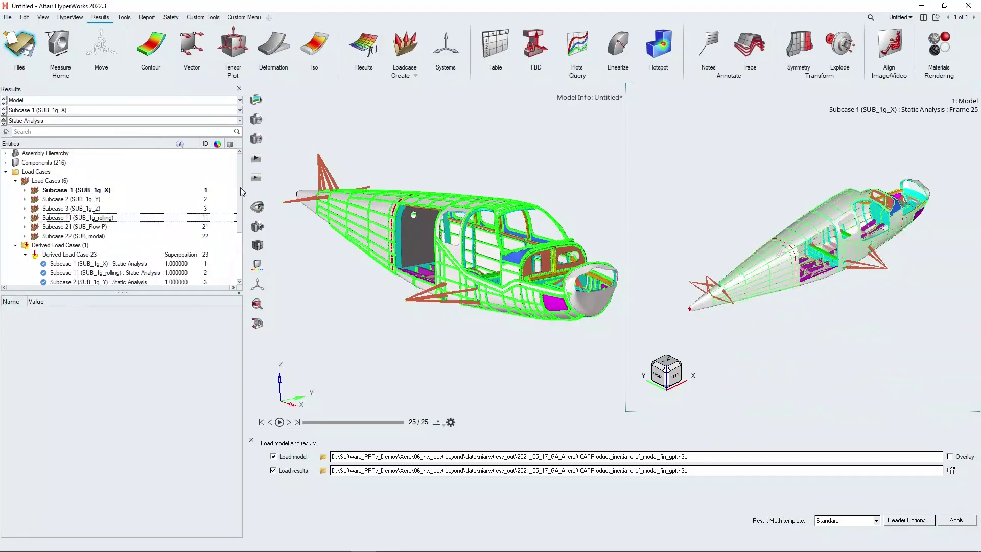
pyautogui.moveTo(240, 187); pyautogui.dragTo(238, 220)
pyautogui.rightClick(83, 195)
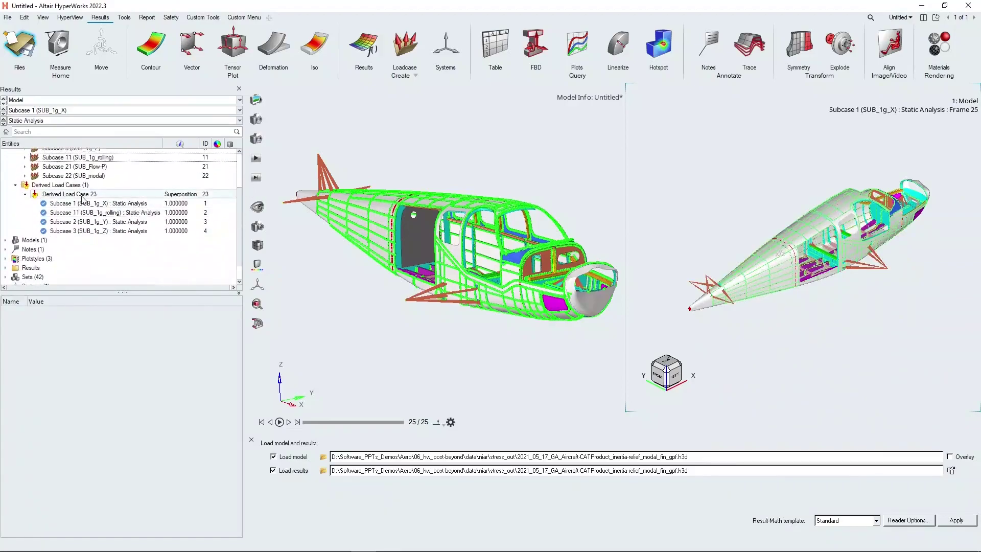
pyautogui.click(105, 234)
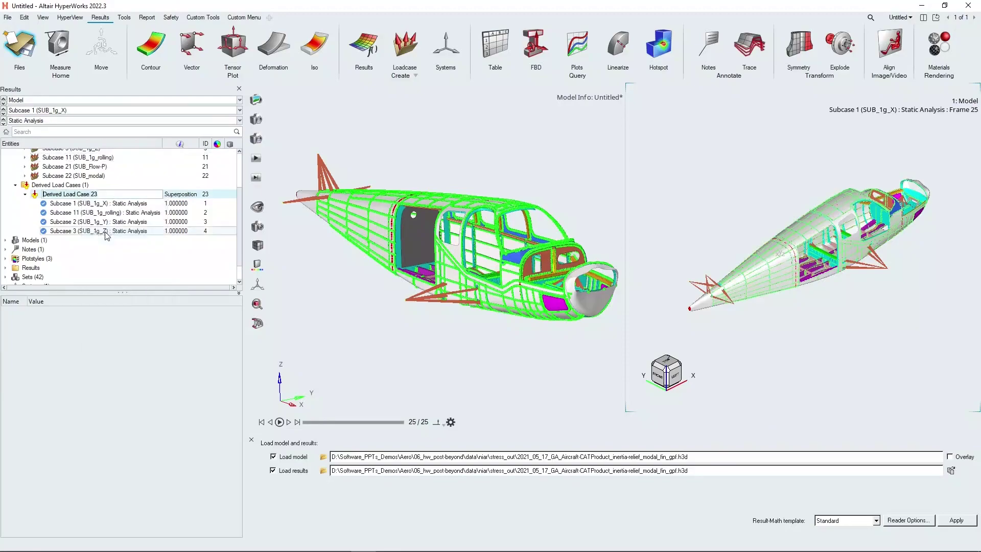
pyautogui.write('LSP1')
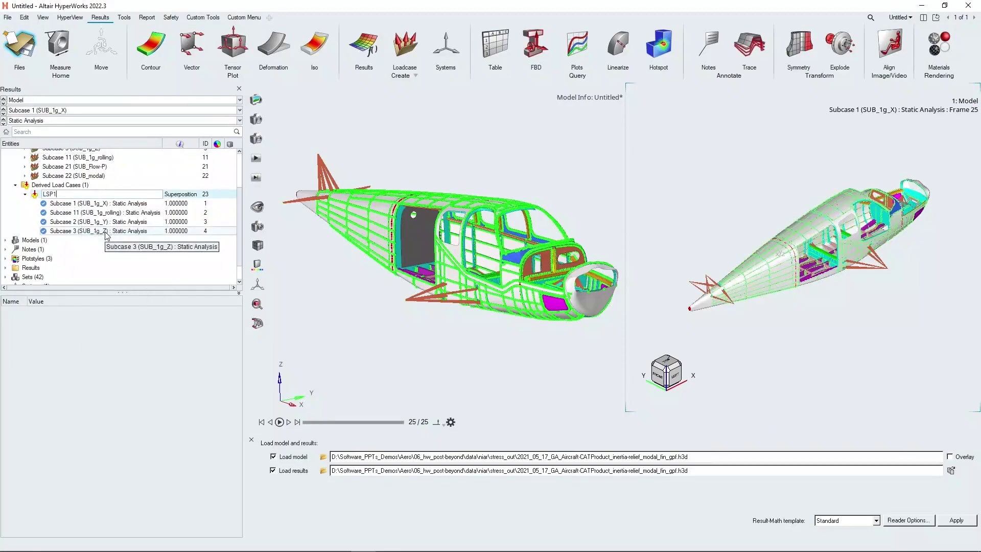
pyautogui.press('Return')
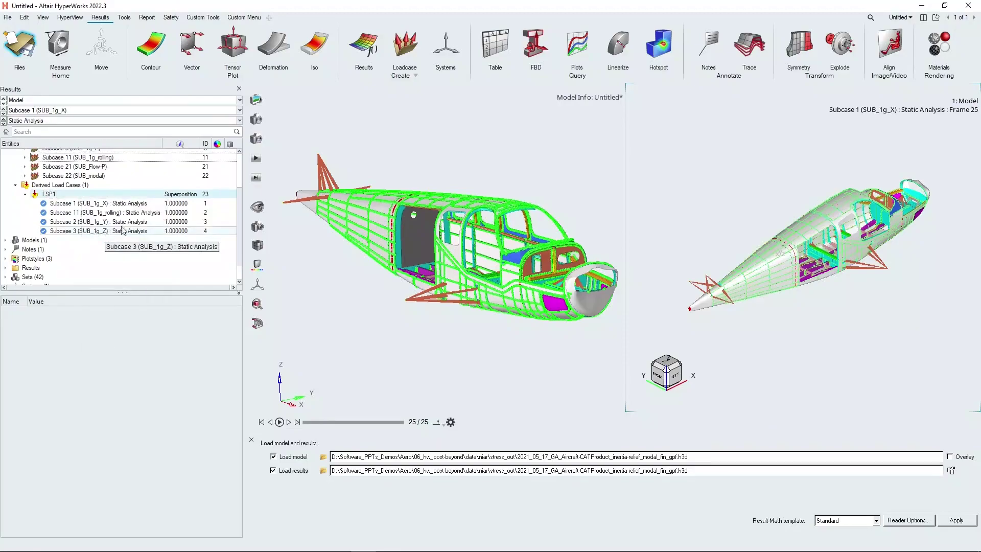
# Set the LSP1 scale factors to 2.5 for Subcase 1 (SUB_1g_X) and 1.5 for Subcase 11 (SUB_1g_rolling)
pyautogui.click(178, 206)
pyautogui.click(177, 204)
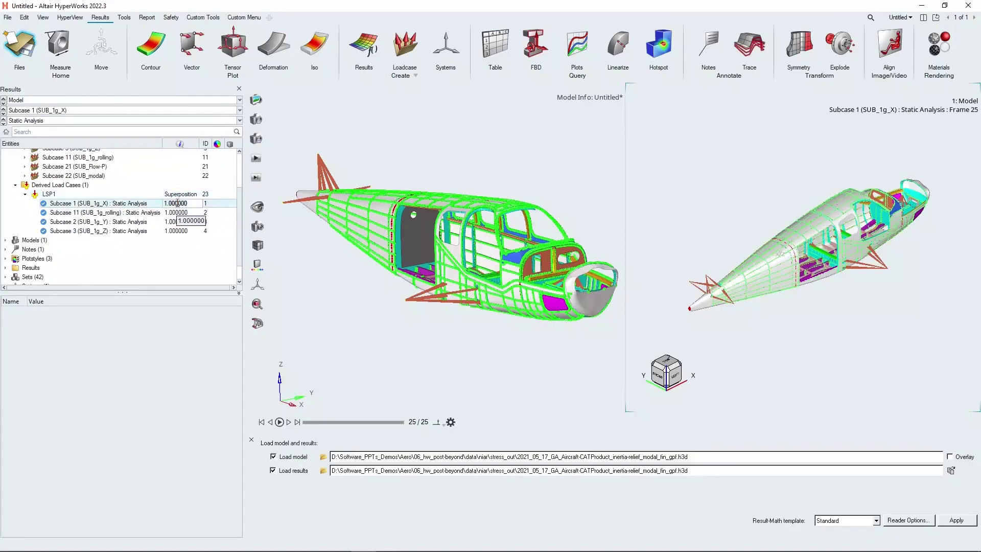
pyautogui.write('2.5')
pyautogui.click(174, 213)
pyautogui.click(174, 213)
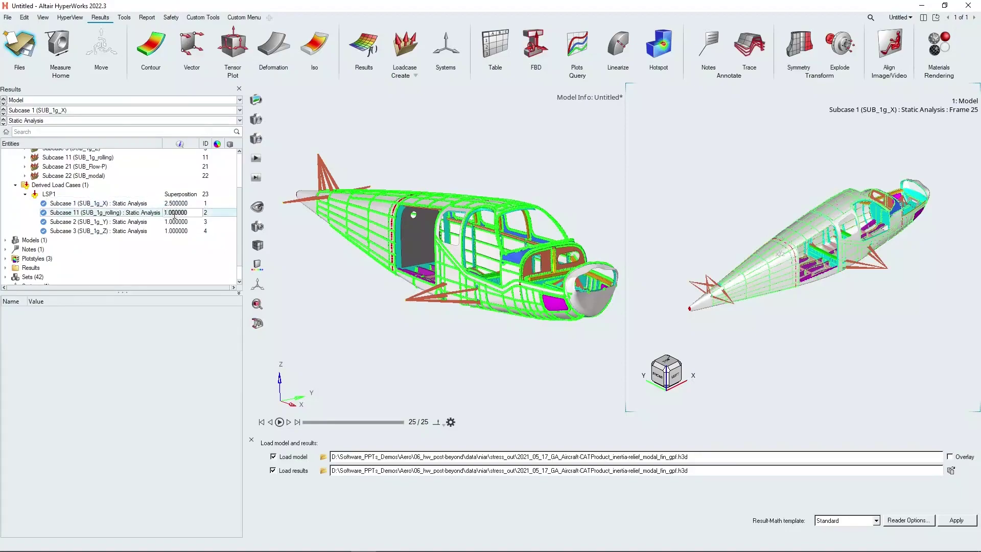
pyautogui.write('1.5')
# Set the LSP1 scale factors to 2 for Subcase 2 (SUB_1g_Y) and 3.5 for Subcase 3 (SUB_1g_Z)
pyautogui.click(175, 222)
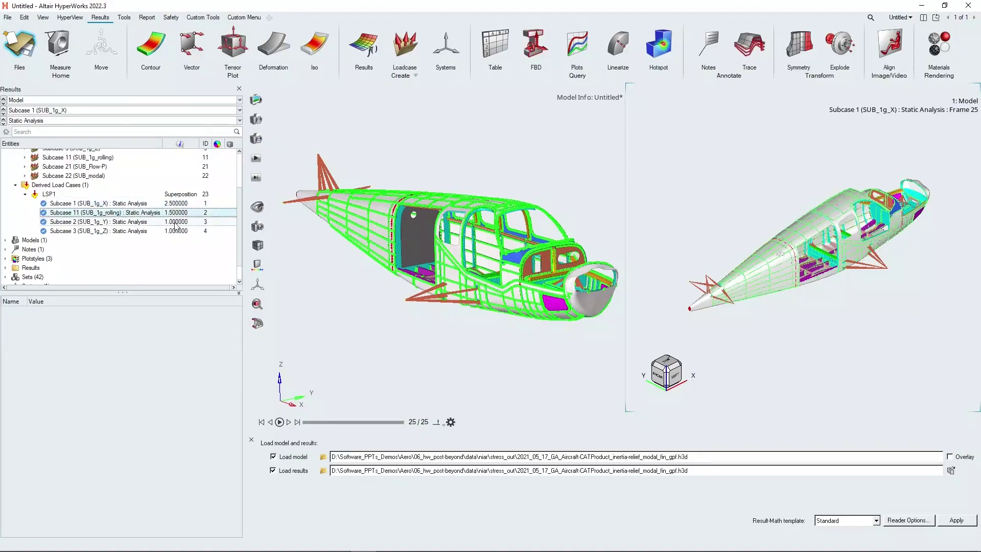
pyautogui.click(175, 221)
pyautogui.write('2')
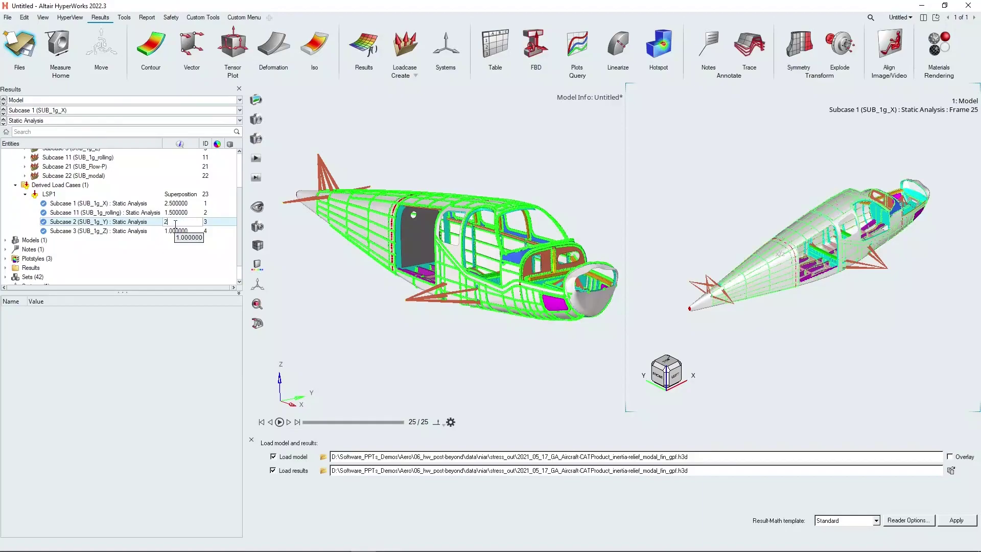
pyautogui.click(177, 231)
pyautogui.click(178, 231)
pyautogui.write('3')
pyautogui.press('Return')
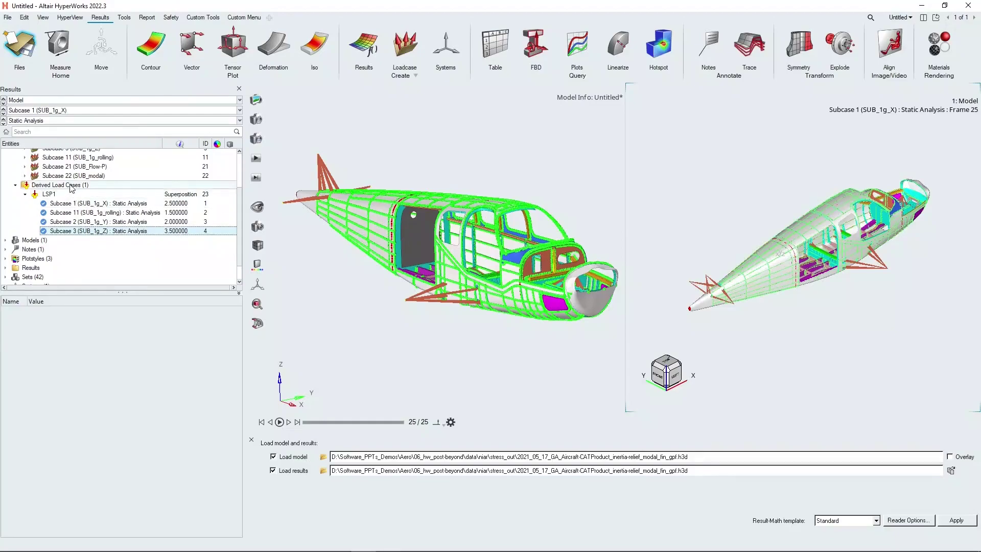
# Make LSP1 the current load case and contour its Element Stresses (2D & 3D) as SignedVonMises on the model
pyautogui.rightClick(52, 195)
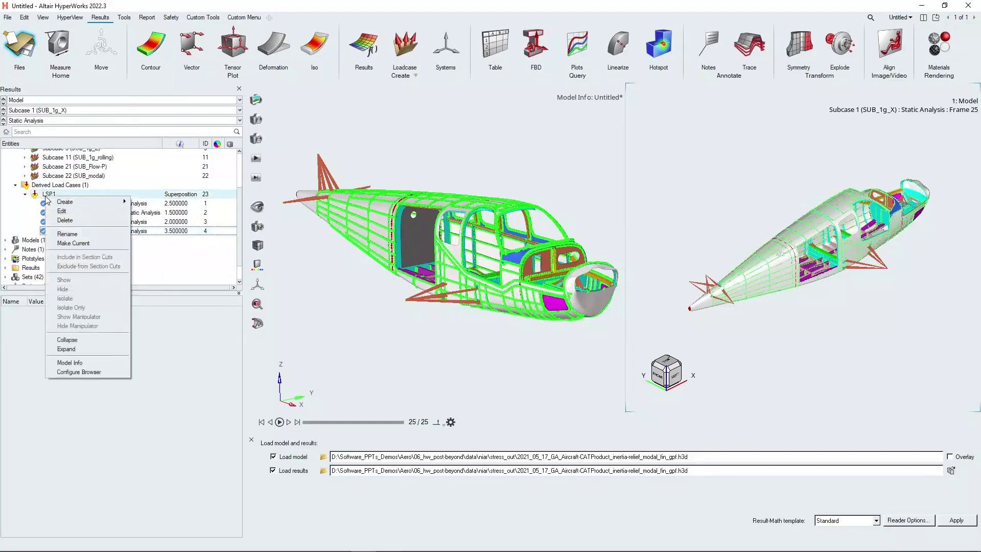
pyautogui.click(72, 244)
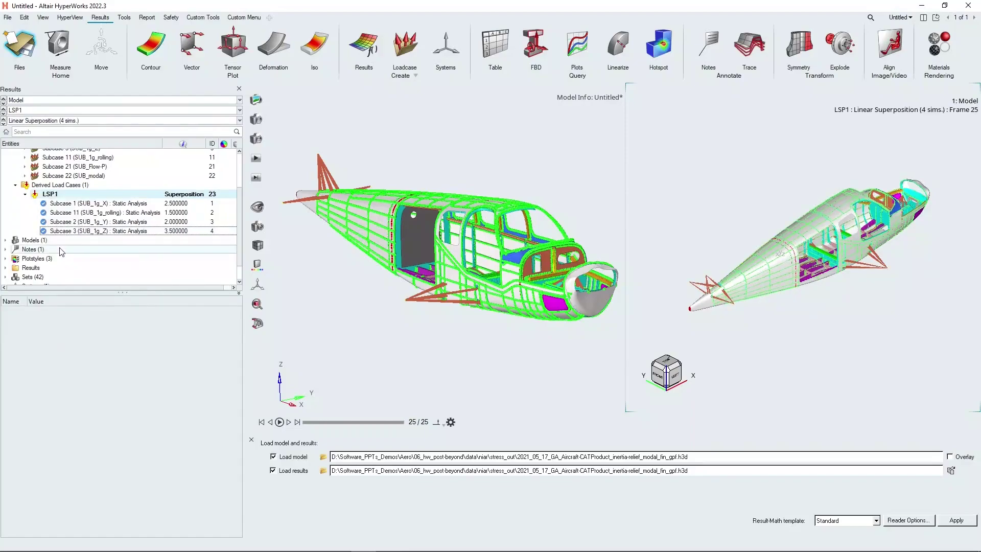
pyautogui.click(156, 50)
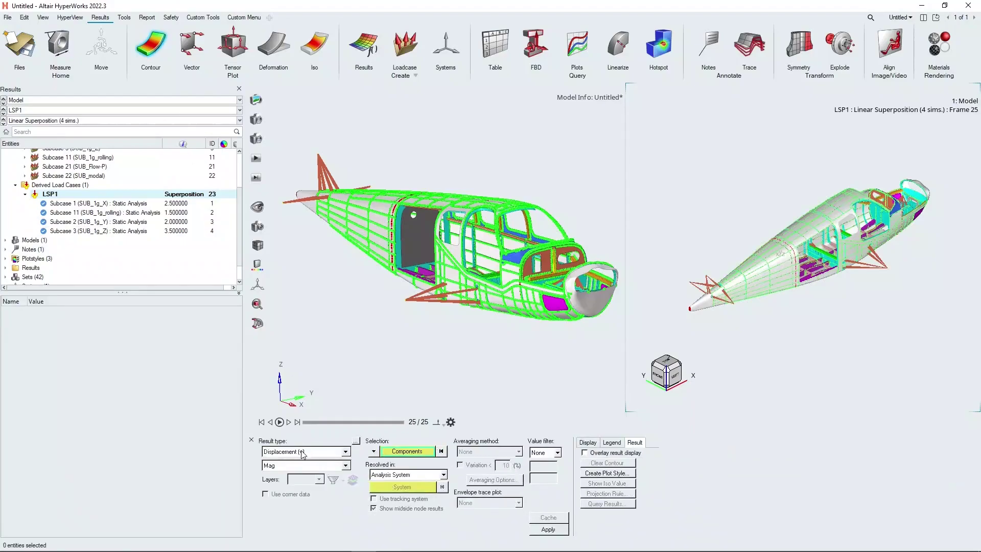
pyautogui.click(302, 453)
pyautogui.scroll(-2, 316, 488)
pyautogui.scroll(-1, 317, 488)
pyautogui.click(309, 472)
pyautogui.click(285, 469)
pyautogui.click(290, 482)
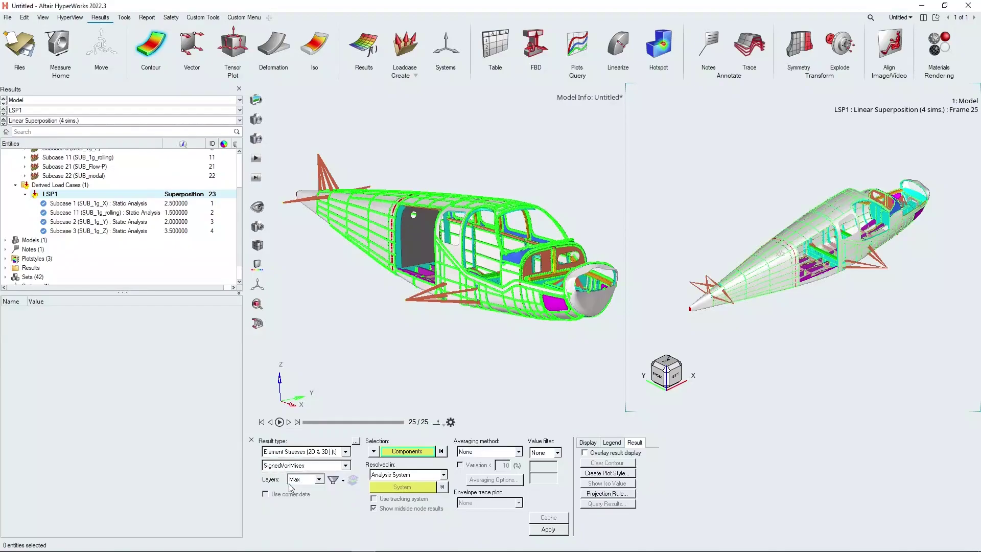
pyautogui.click(556, 534)
# Set the contour legend's upper tensile level to 100 and its lower compressive level to -50
pyautogui.moveTo(842, 316); pyautogui.dragTo(736, 294, button='middle')
pyautogui.doubleClick(661, 142)
pyautogui.write('100')
pyautogui.press('Return')
pyautogui.doubleClick(661, 224)
pyautogui.press('BackSpace')
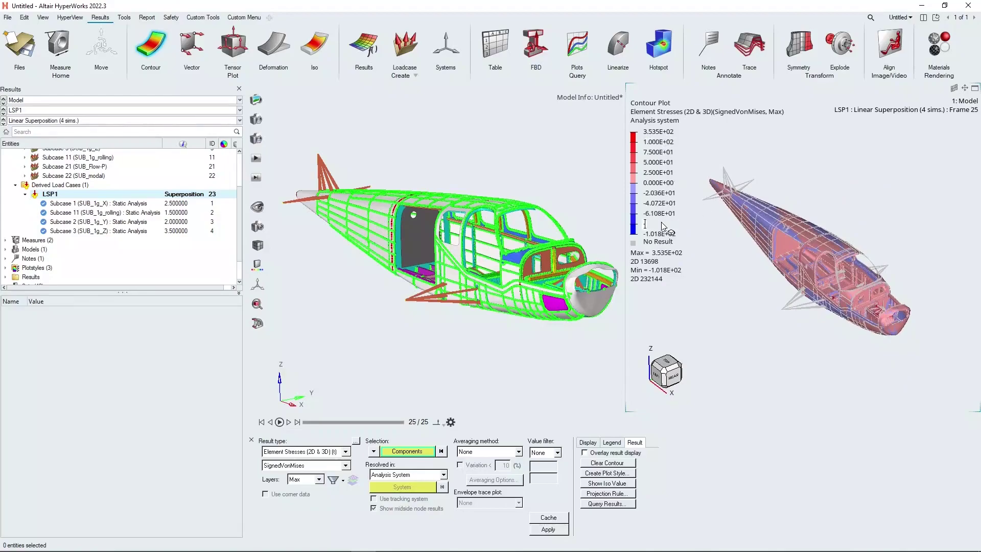
pyautogui.write('-50')
pyautogui.press('Return')
# Enlarge the contour window to fill the page and close the contour settings
pyautogui.click(747, 186)
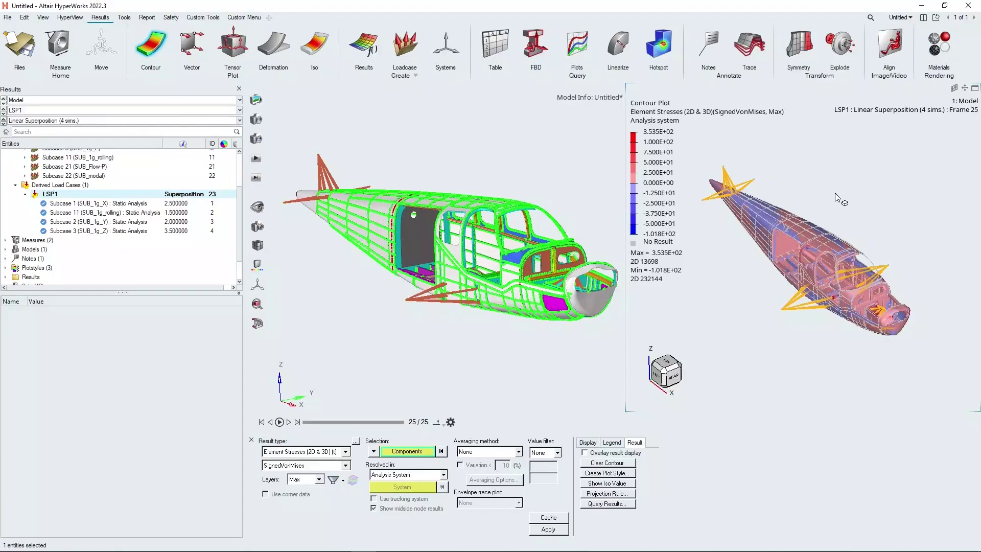
pyautogui.click(976, 90)
pyautogui.moveTo(503, 352)
pyautogui.keyDown('ctrl'); pyautogui.mouseDown()
pyautogui.moveTo(520, 350)
pyautogui.moveTo(517, 340)
pyautogui.mouseUp(); pyautogui.keyUp('ctrl')
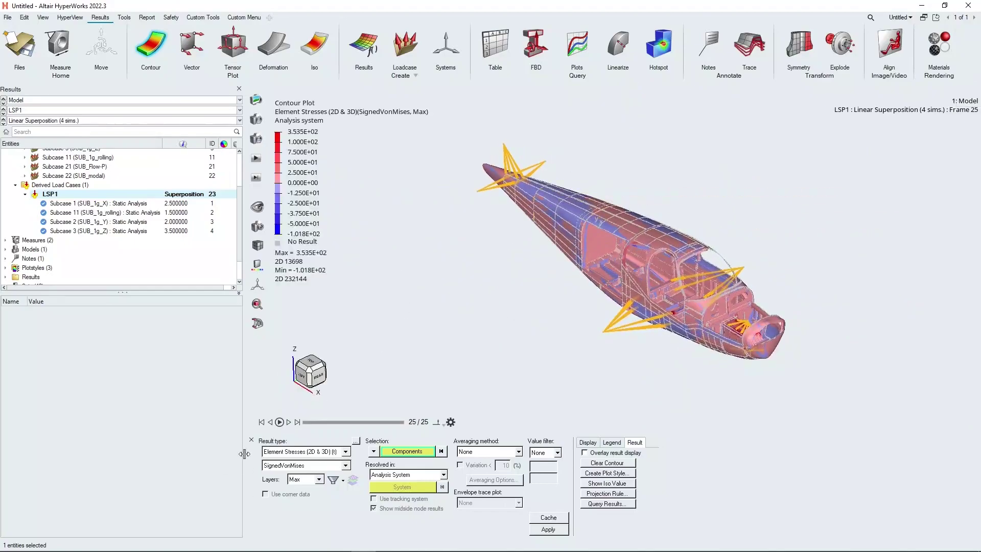
pyautogui.click(251, 439)
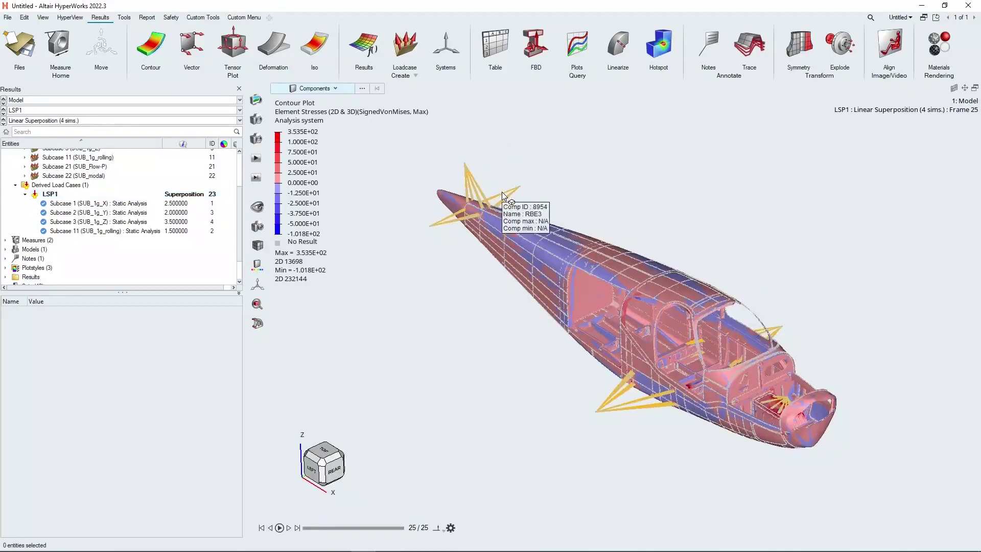
# Select the RBE3 component at the fuselage tail and hide it
pyautogui.click(502, 192)
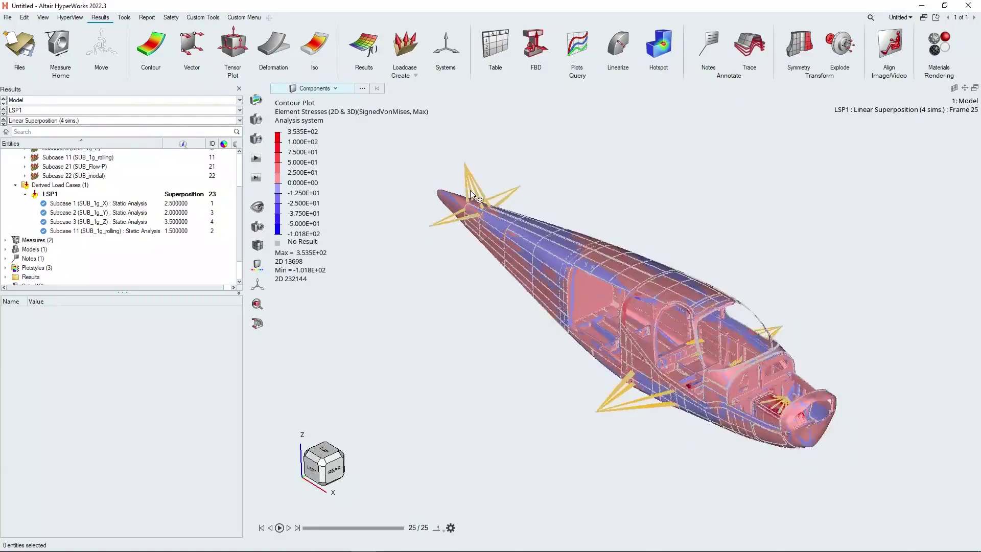
pyautogui.click(468, 177)
pyautogui.doubleClick(468, 177)
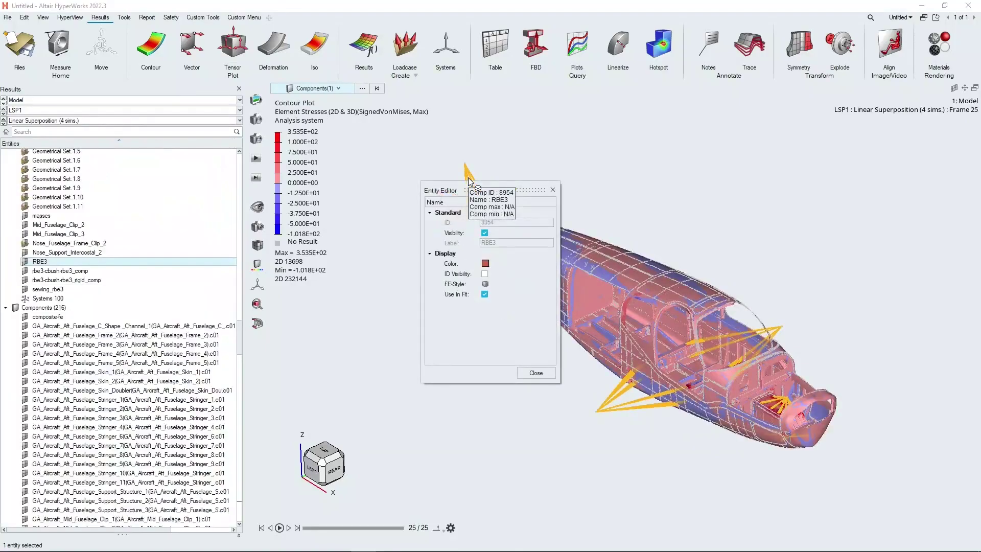
pyautogui.click(536, 373)
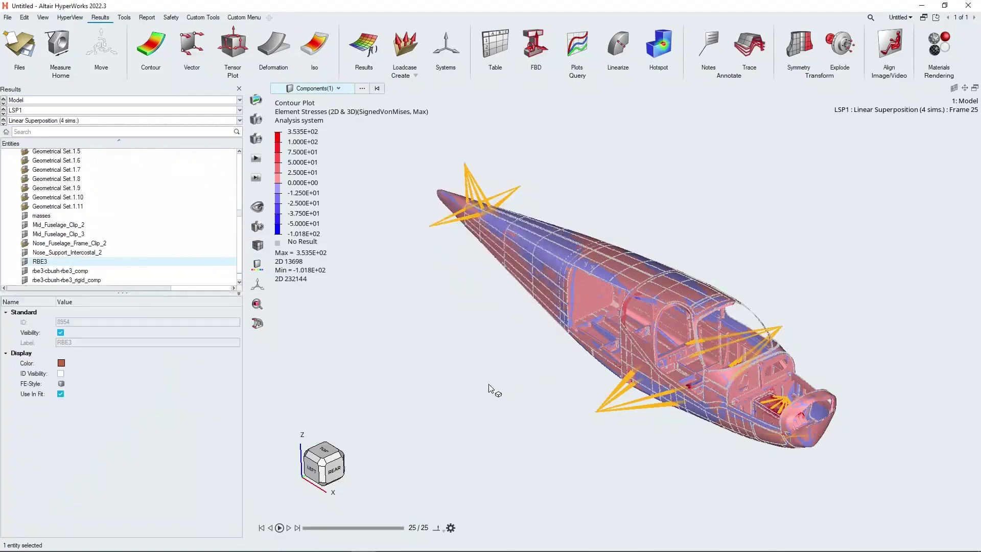
pyautogui.press('h')
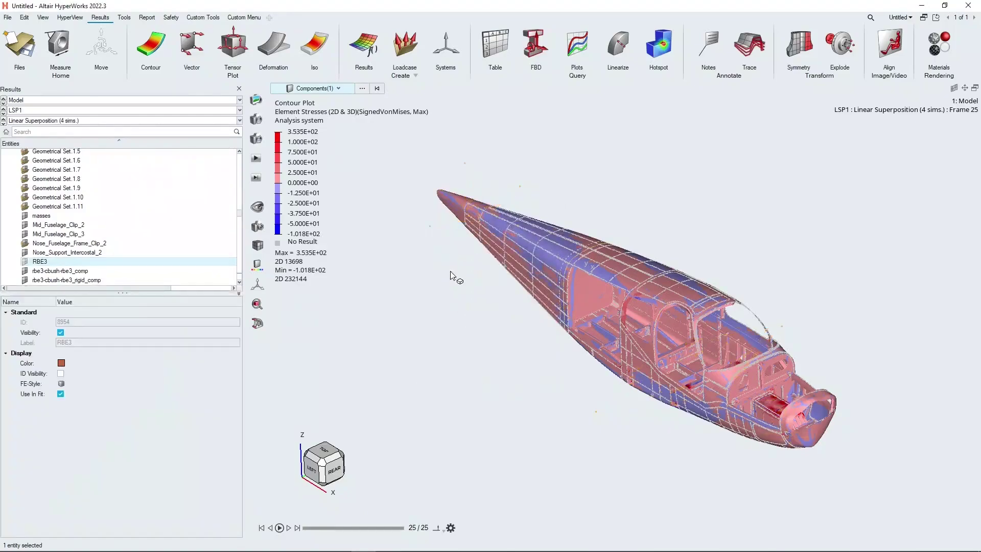
# Start a hotspot query on the contoured stresses and filter for result values greater than 250
pyautogui.click(658, 54)
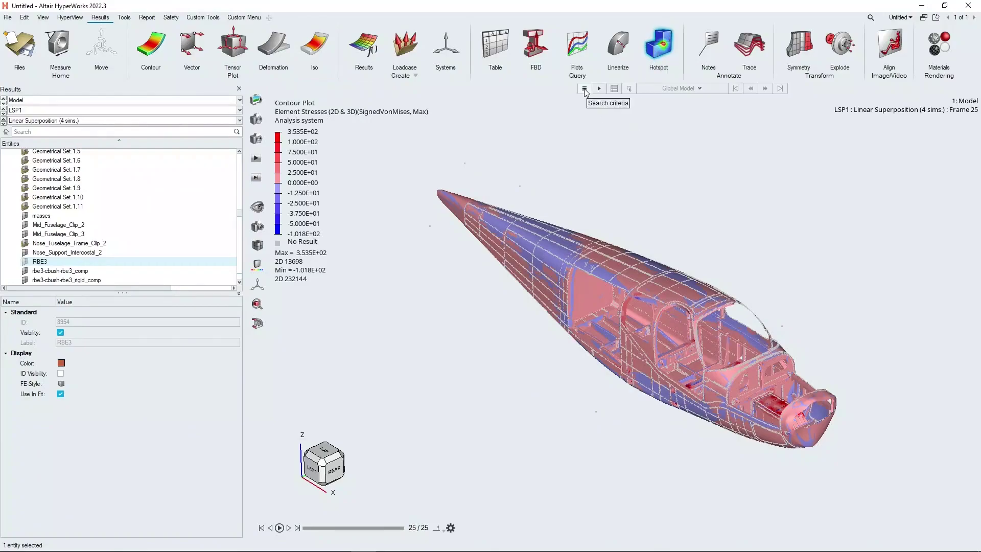
pyautogui.click(584, 89)
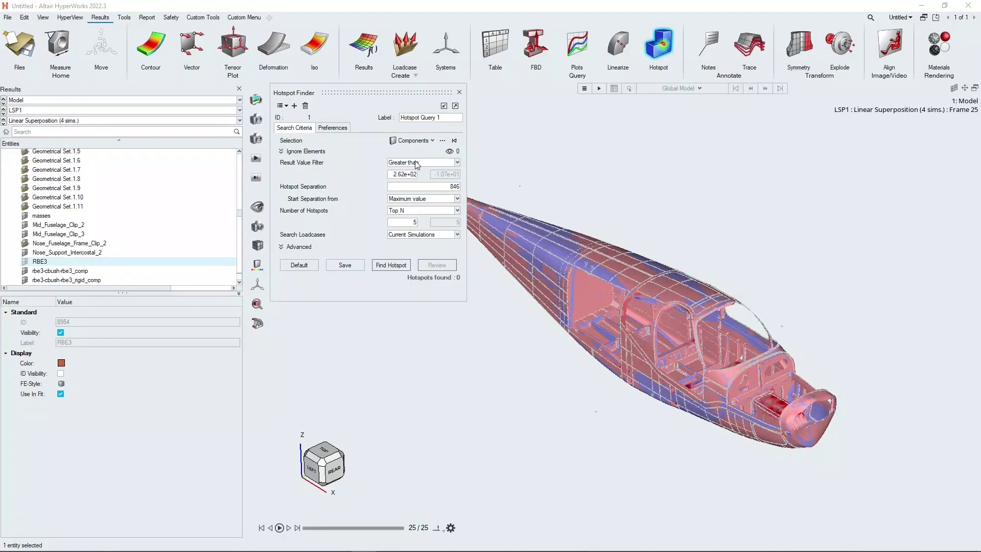
pyautogui.click(416, 163)
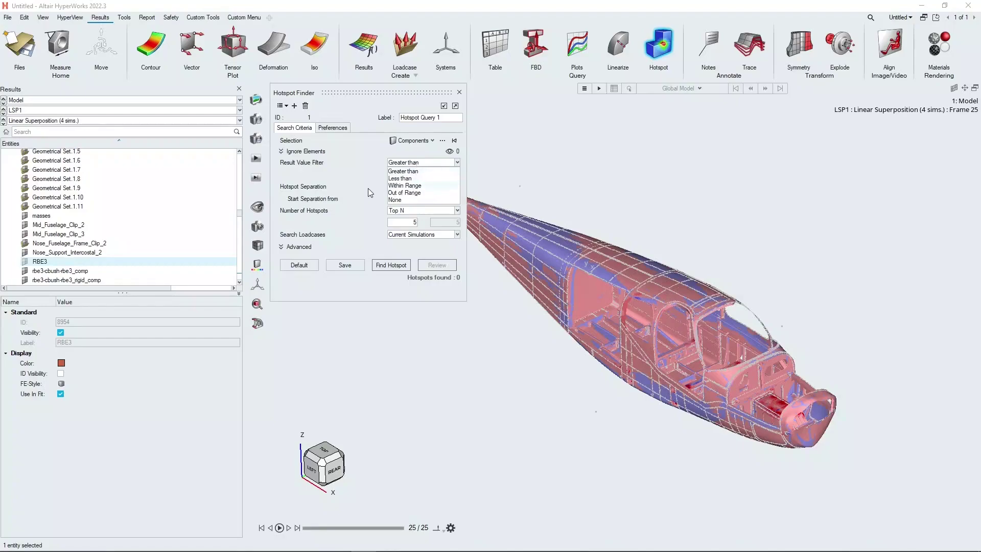
pyautogui.click(403, 171)
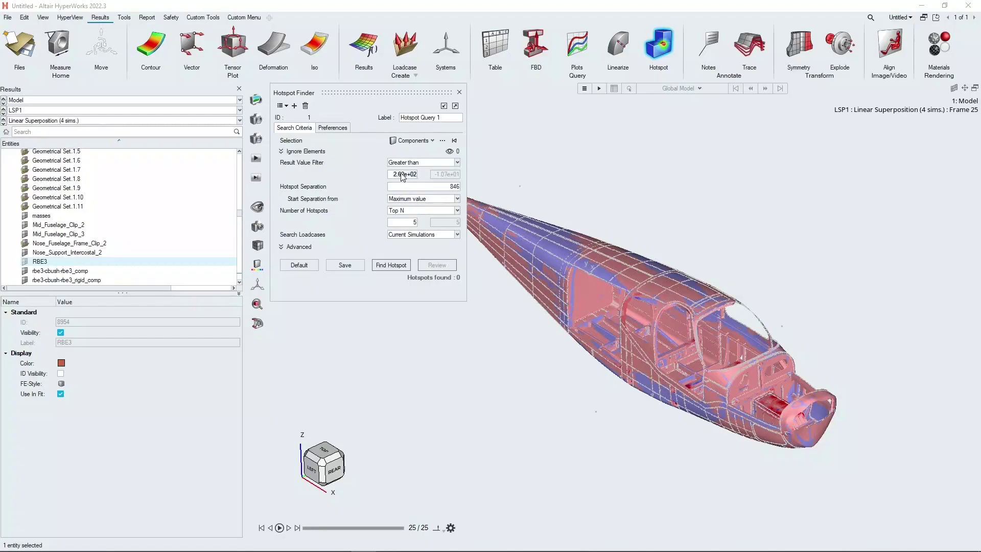
pyautogui.write('250')
# Find the hotspots in the current simulations and review them on the fuselage
pyautogui.click(411, 237)
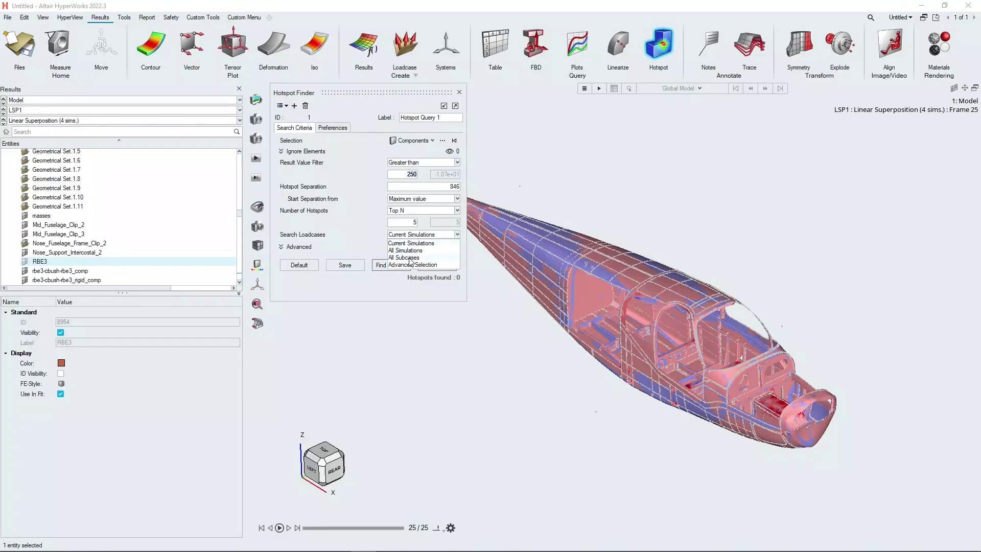
pyautogui.click(288, 252)
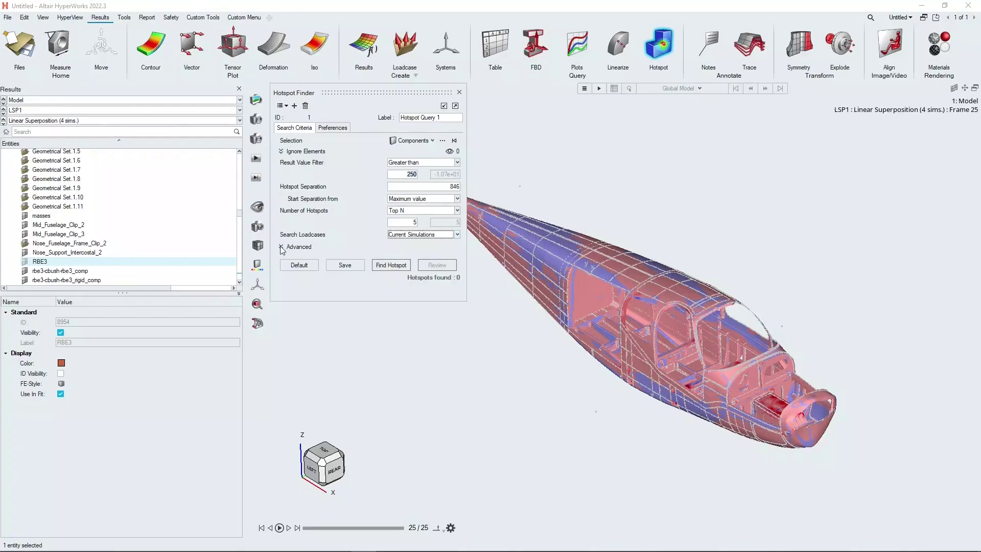
pyautogui.click(281, 247)
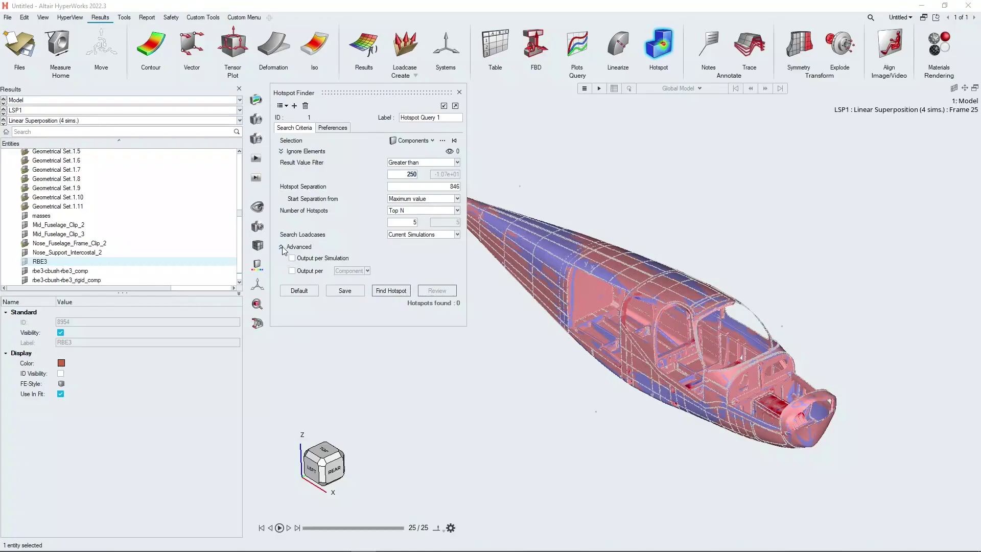
pyautogui.click(282, 248)
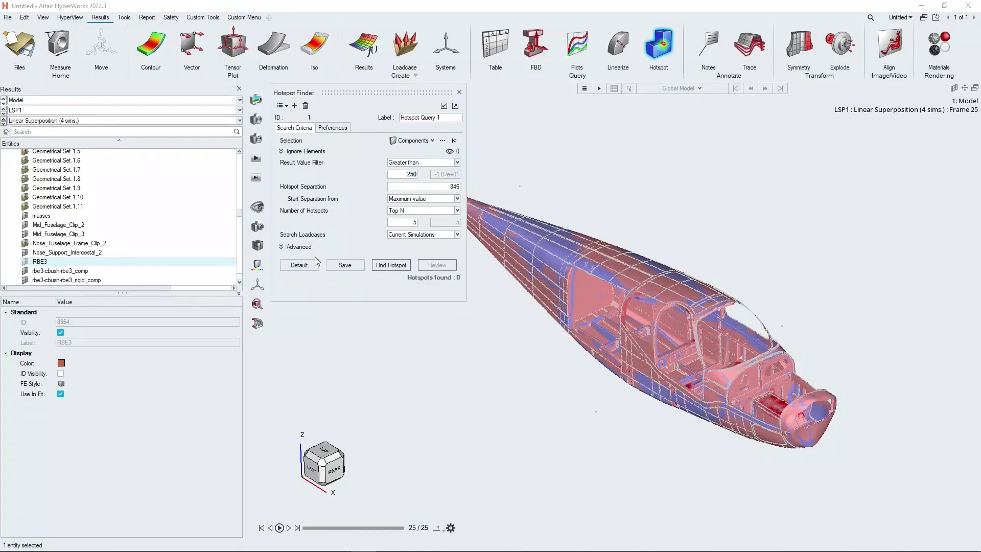
pyautogui.click(400, 269)
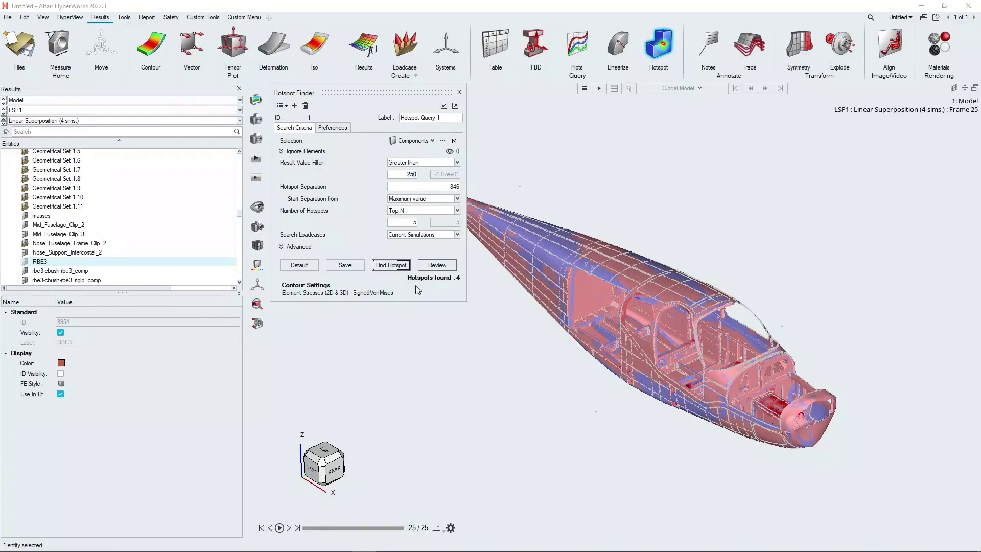
pyautogui.click(440, 264)
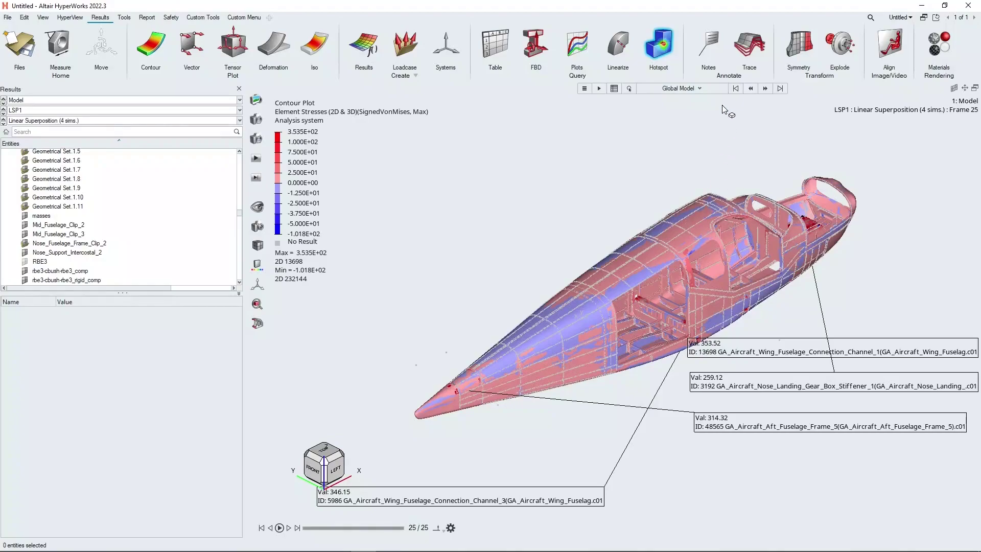
# Set the hotspot review to Component Transparency and inspect the first hotspot on the wing-fuselage connection channel from several angles
pyautogui.click(700, 90)
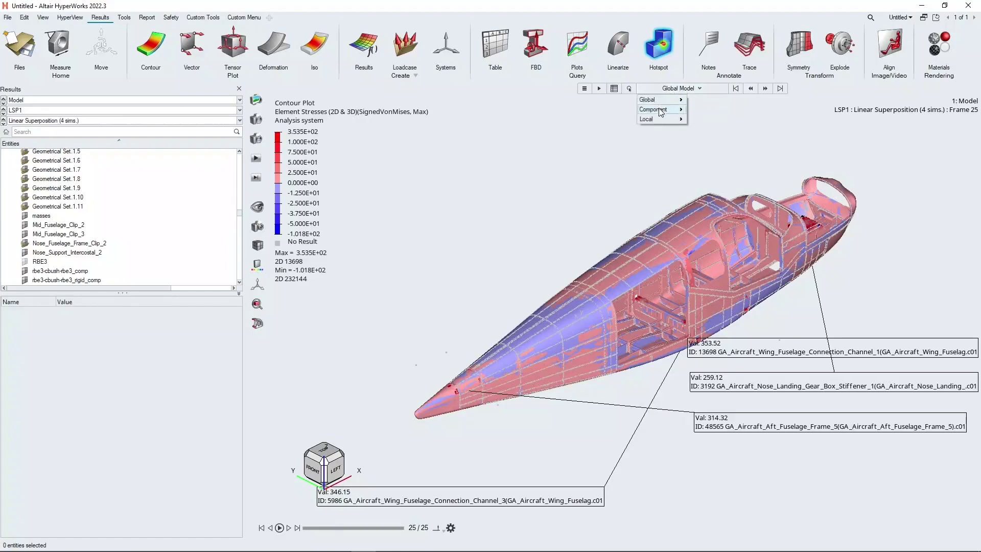
pyautogui.moveTo(657, 110)
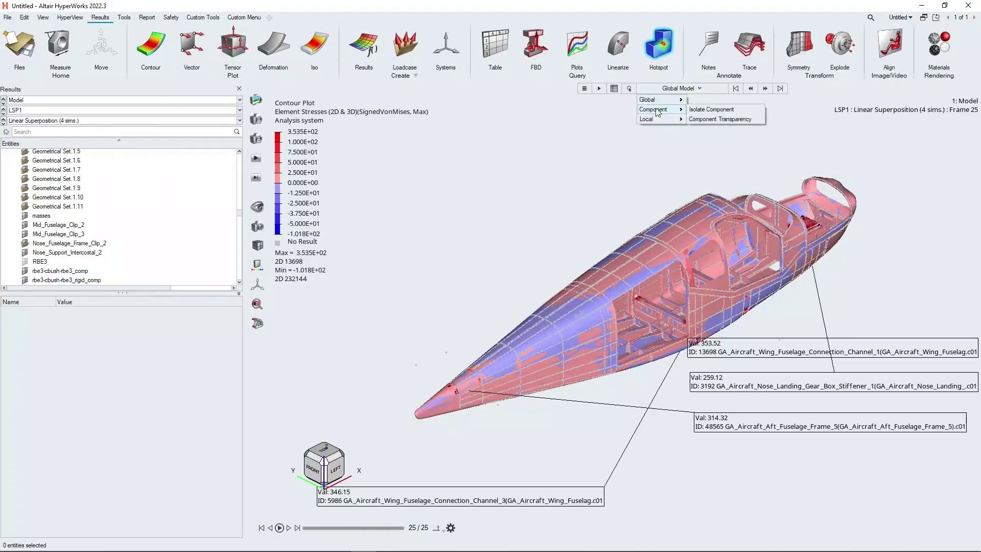
pyautogui.click(712, 118)
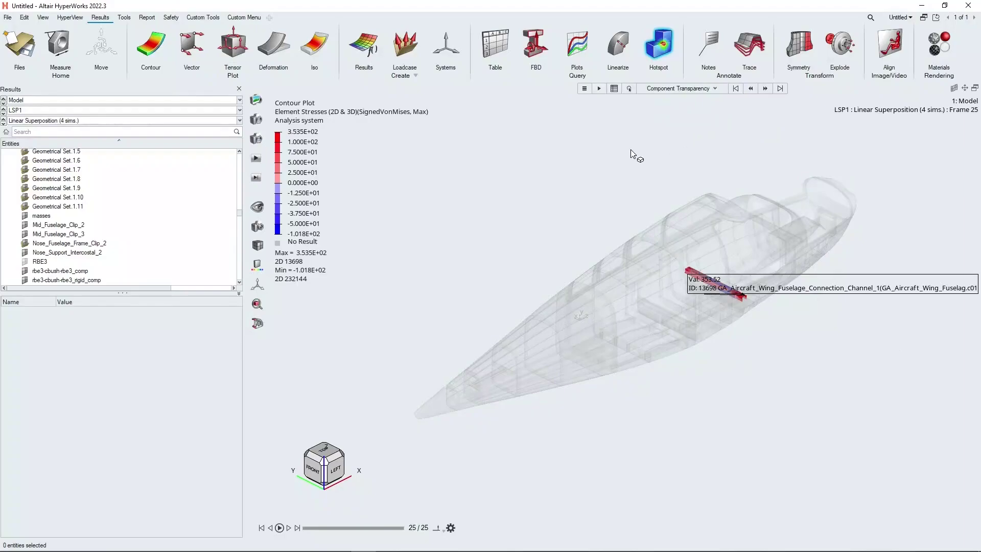
pyautogui.moveTo(635, 219); pyautogui.dragTo(552, 182, button='right')
pyautogui.scroll(5, 643, 263)
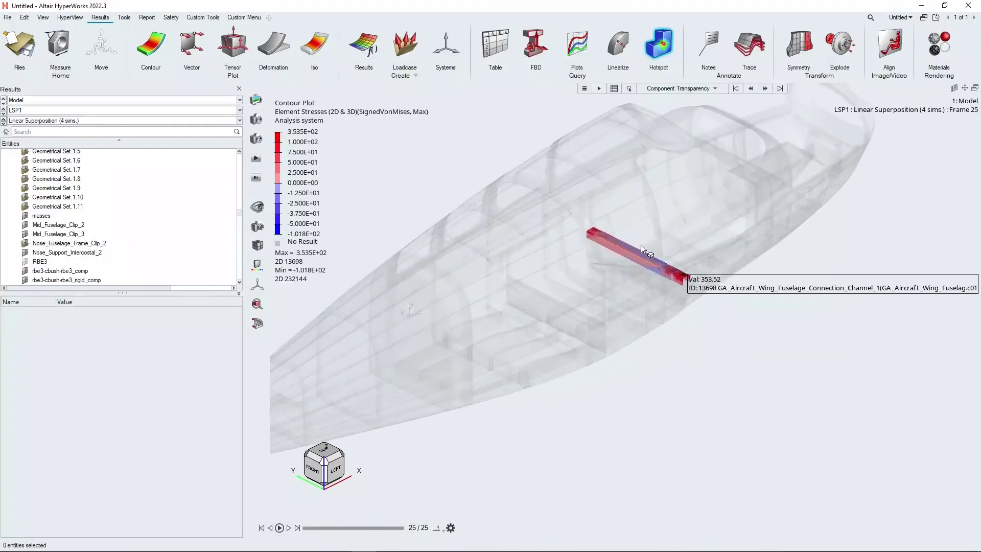
pyautogui.scroll(2, 644, 271)
pyautogui.moveTo(642, 287); pyautogui.dragTo(668, 298, button='middle')
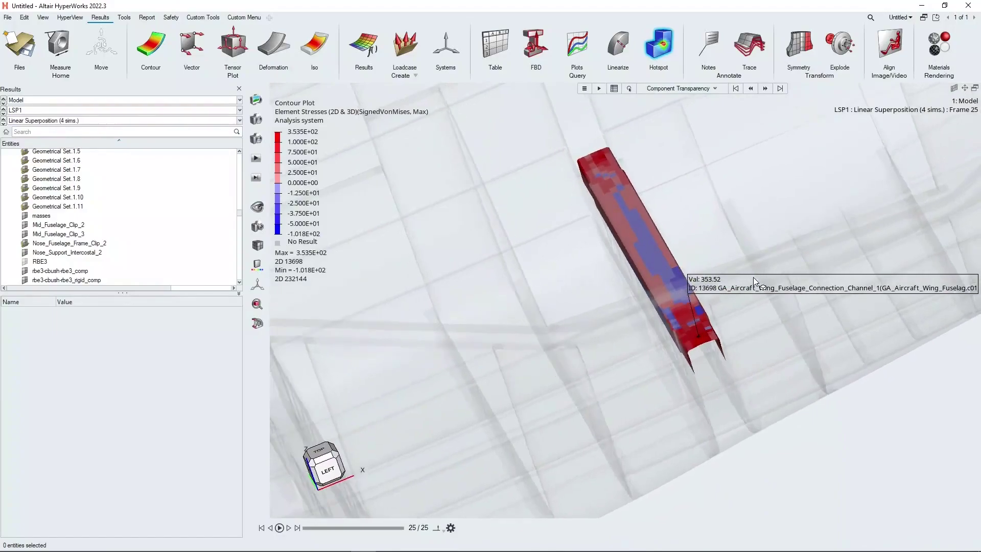
pyautogui.scroll(-4, 758, 332)
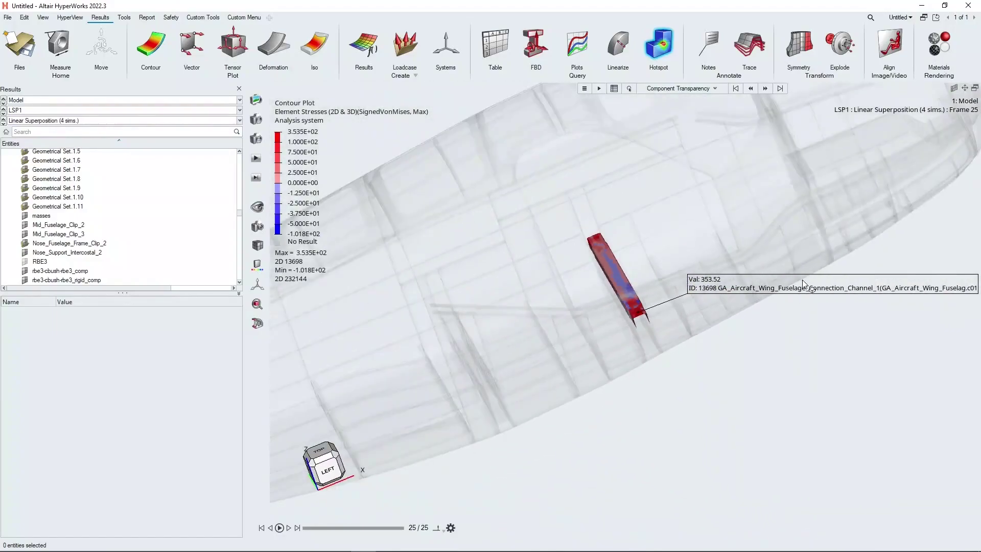
pyautogui.moveTo(654, 299); pyautogui.dragTo(738, 269, button='middle')
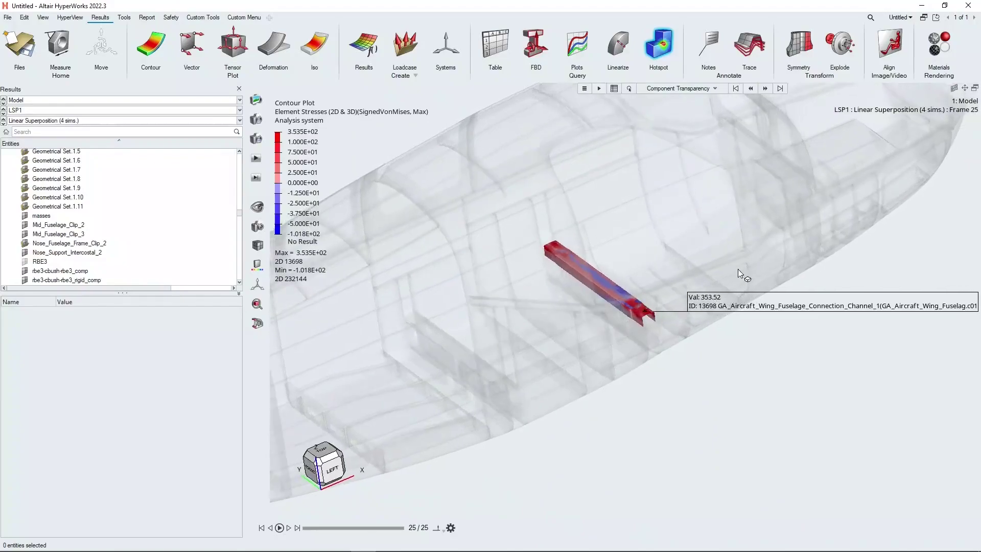
# Step through the remaining hotspots and examine the stress contour on each highlighted component
pyautogui.click(766, 88)
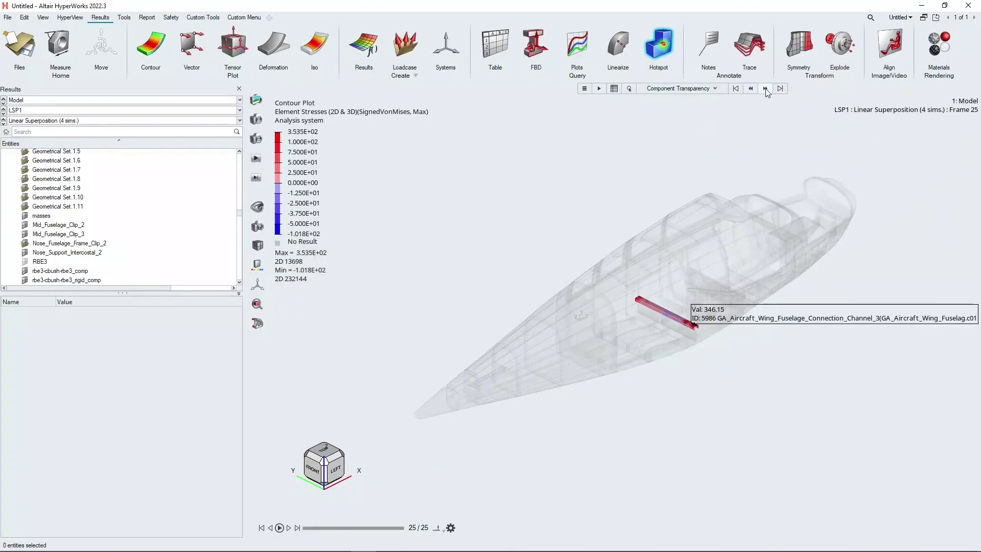
pyautogui.scroll(3, 646, 320)
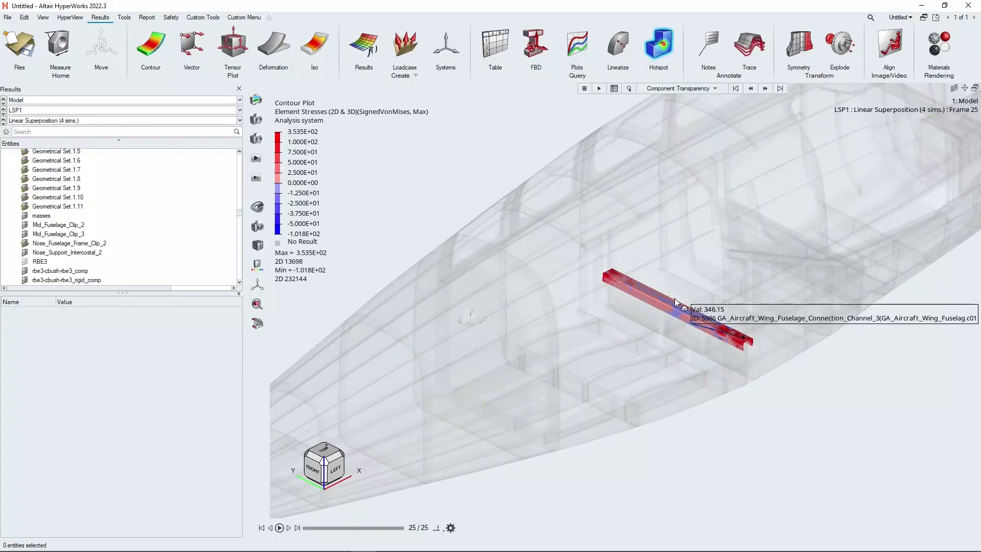
pyautogui.press('f')
pyautogui.click(765, 88)
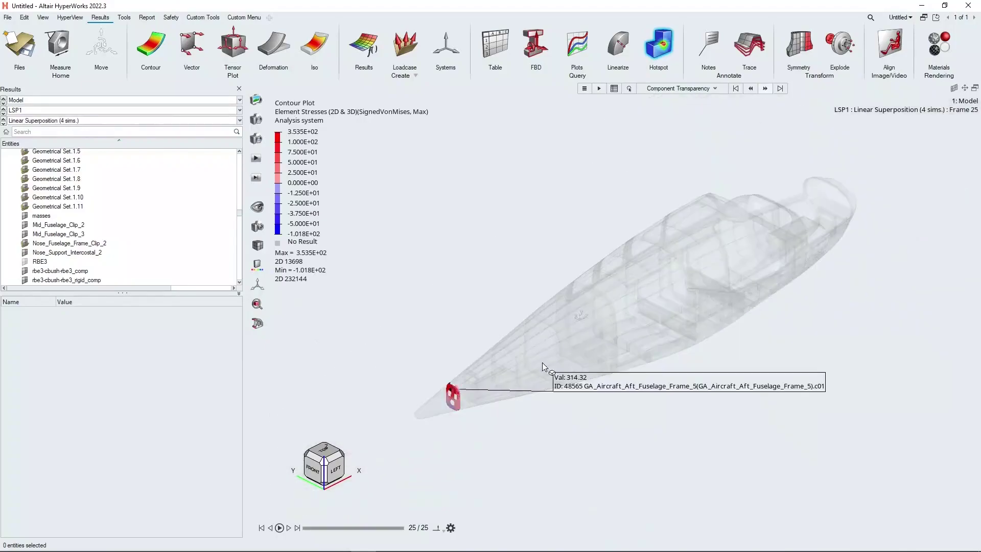
pyautogui.scroll(3, 452, 396)
pyautogui.scroll(2, 458, 381)
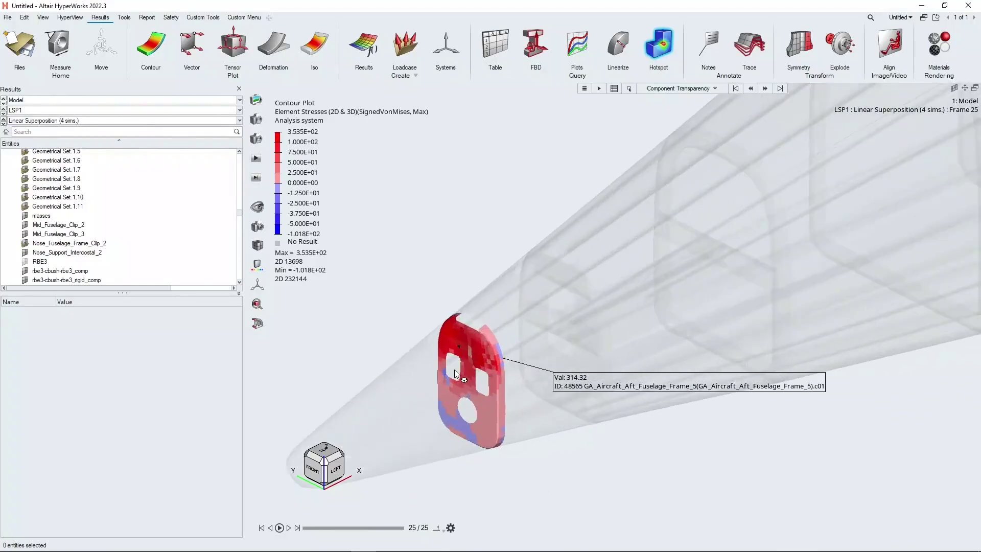
pyautogui.scroll(-4, 450, 354)
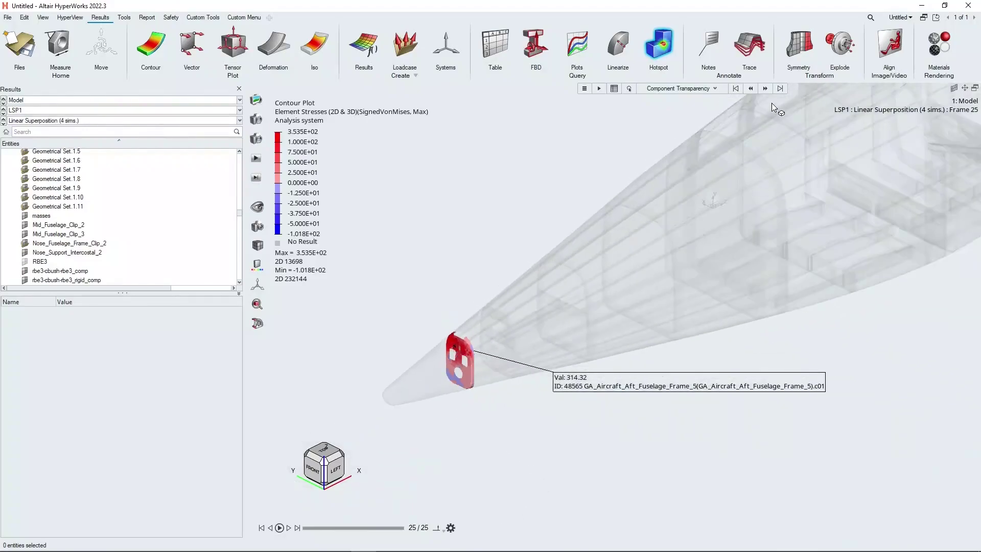
pyautogui.click(765, 88)
pyautogui.scroll(3, 801, 262)
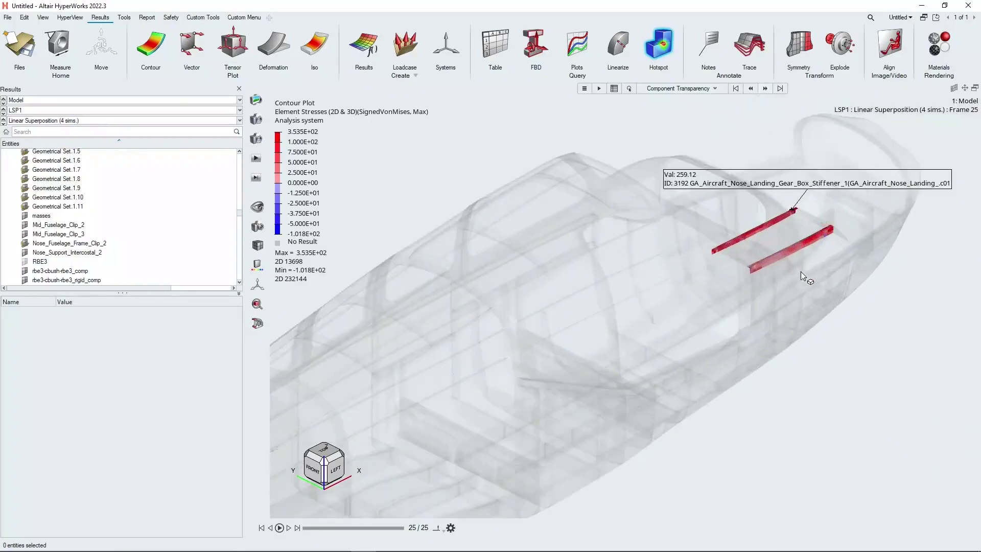
pyautogui.moveTo(800, 277); pyautogui.dragTo(730, 245, button='middle')
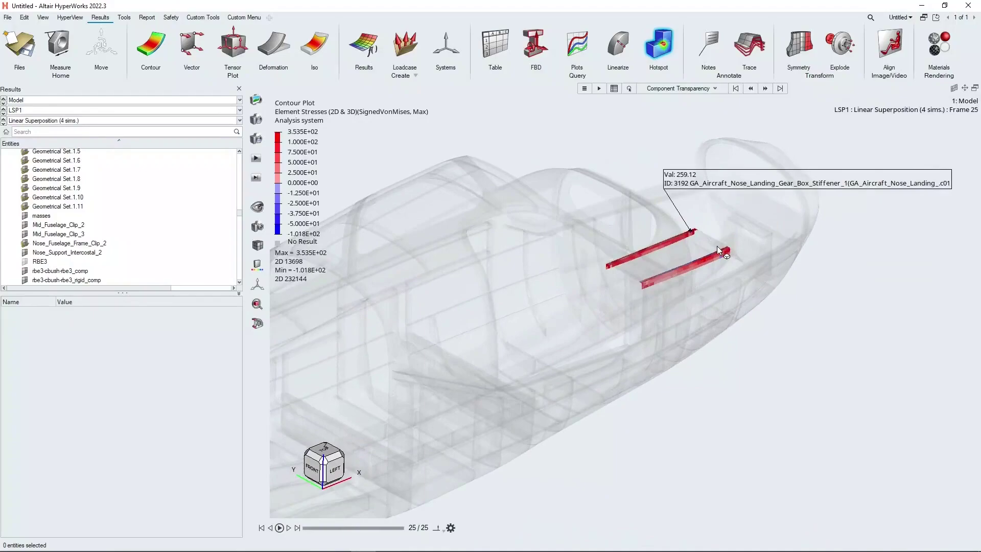
pyautogui.scroll(-3, 717, 247)
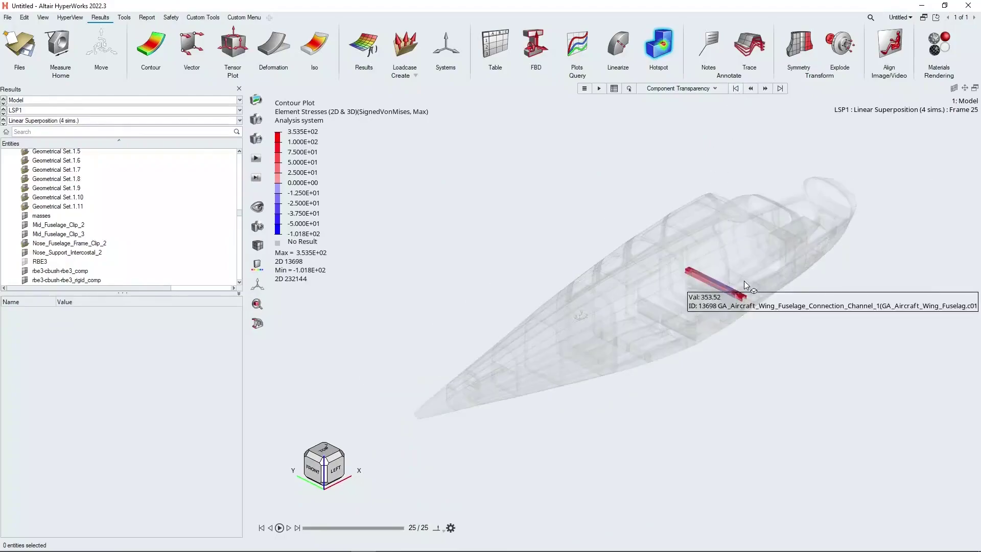
# Return to the hotspot on GA_Aircraft_Wing_Fuselage_Connection_Channel_1 and examine its stress distribution up close from both sides
pyautogui.scroll(3, 743, 280)
pyautogui.moveTo(744, 361); pyautogui.dragTo(612, 292, button='right')
pyautogui.moveTo(636, 327); pyautogui.dragTo(606, 317, button='right')
pyautogui.moveTo(642, 250); pyautogui.dragTo(637, 233, button='right')
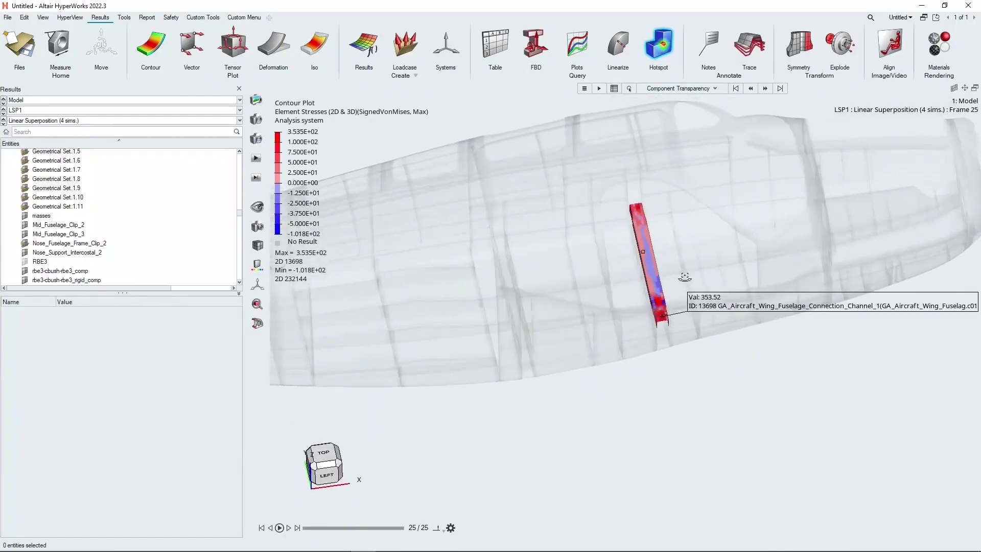
pyautogui.scroll(4, 636, 231)
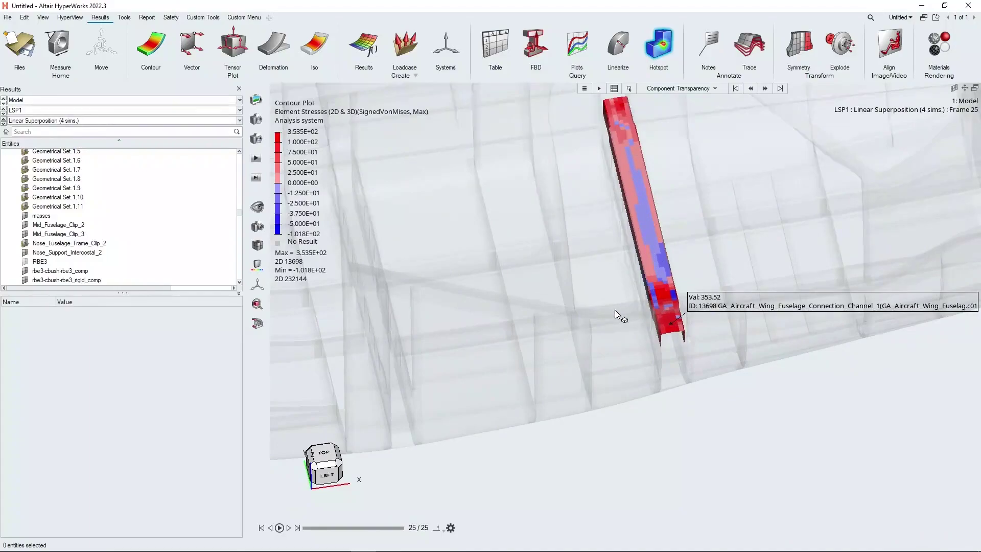
pyautogui.scroll(-5, 620, 310)
pyautogui.moveTo(772, 355); pyautogui.dragTo(660, 247, button='right')
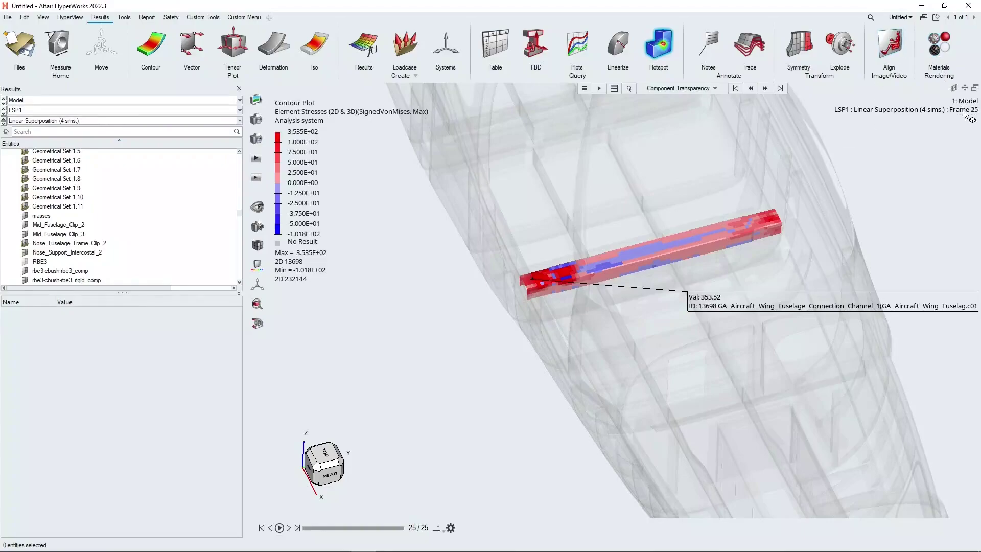
# Restore the page layout so the model window and the contour window are shown side by side
pyautogui.moveTo(972, 90); pyautogui.dragTo(948, 185)
pyautogui.click(936, 17)
pyautogui.click(944, 80)
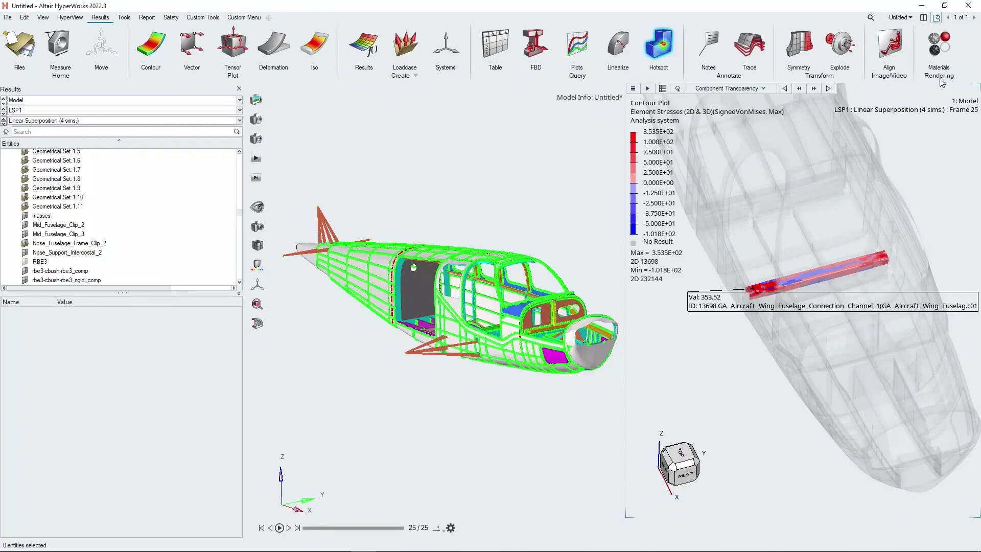
# Cut the contoured fuselage with a planar section, orient the cut along the Z axis, and close the section cut settings
pyautogui.click(258, 324)
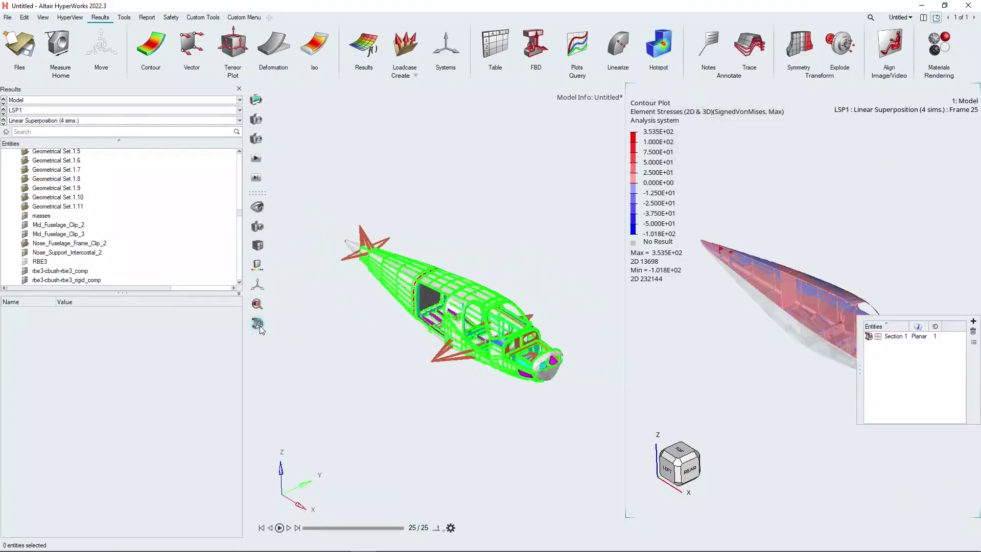
pyautogui.click(717, 339)
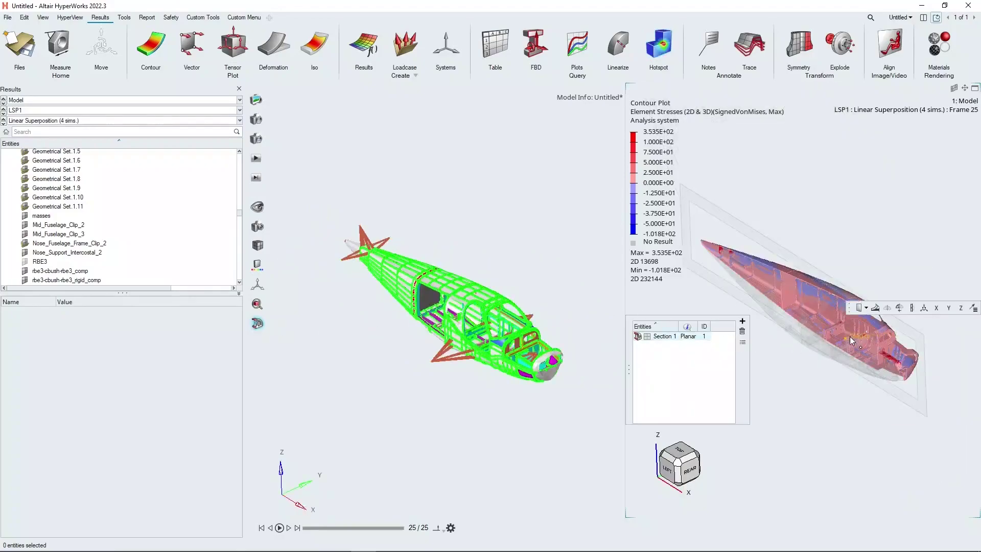
pyautogui.click(962, 308)
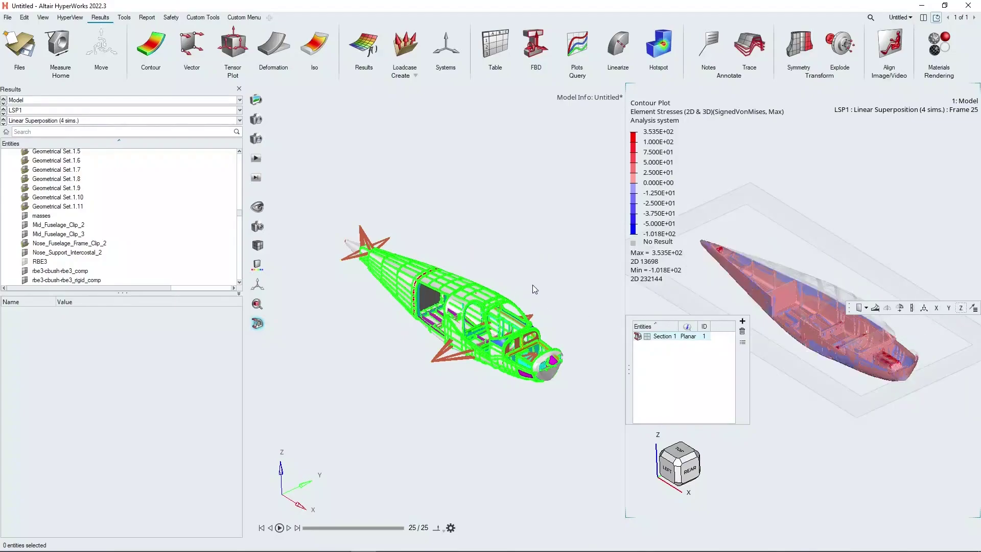
pyautogui.click(255, 329)
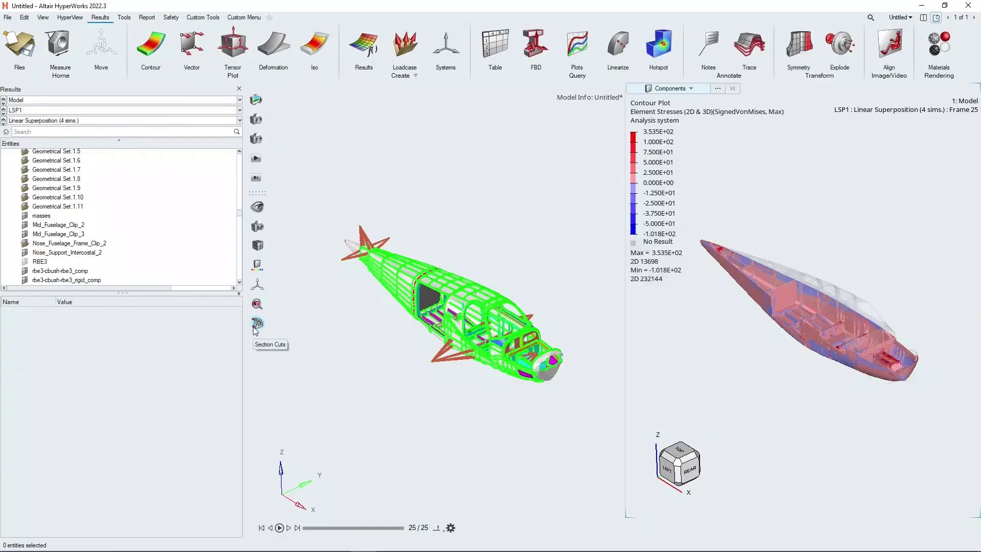
# Make the mesh model window active and compare its cabin and wing attachment area with the sectioned contour at close range
pyautogui.click(473, 225)
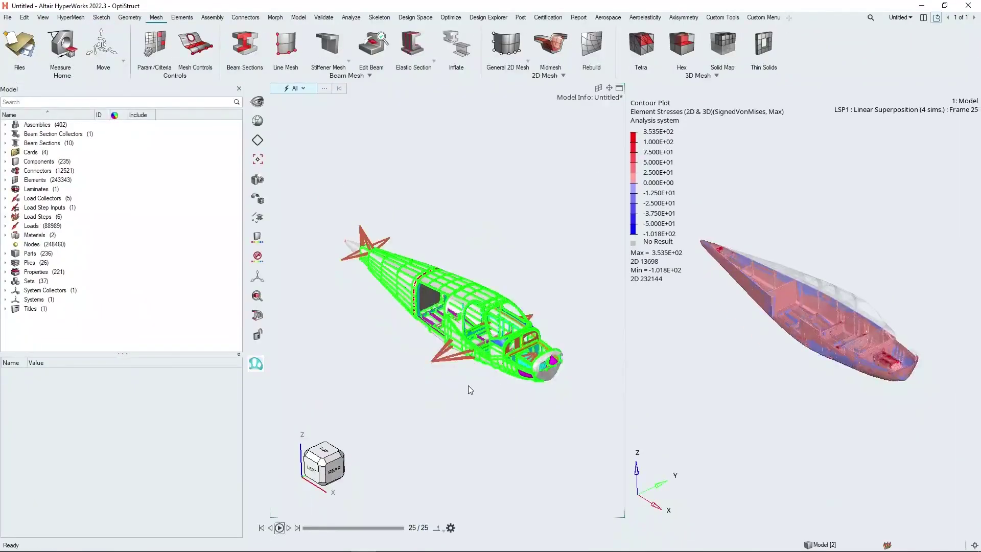
pyautogui.scroll(6, 467, 378)
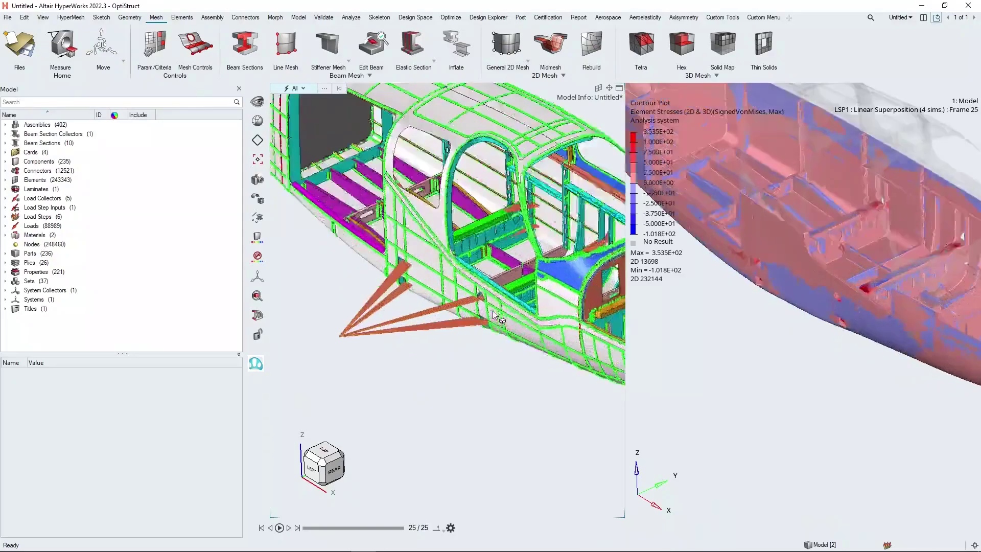
# Isolate the component GA_Aircraft_Wing_Fuselage_Connection_Channel_1 in the model window and show it in the top view
pyautogui.scroll(3, 562, 253)
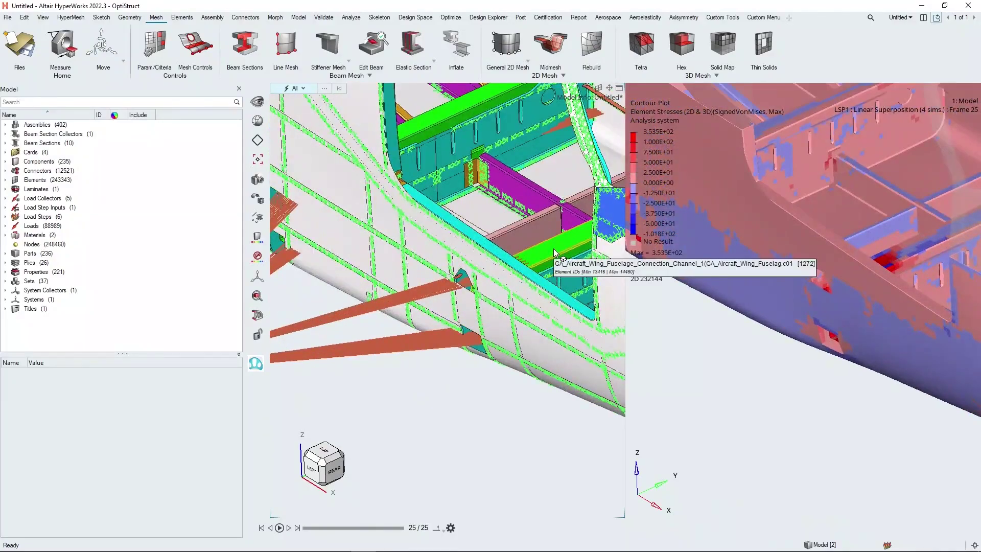
pyautogui.moveTo(527, 243); pyautogui.dragTo(427, 226, button='middle')
pyautogui.click(427, 226)
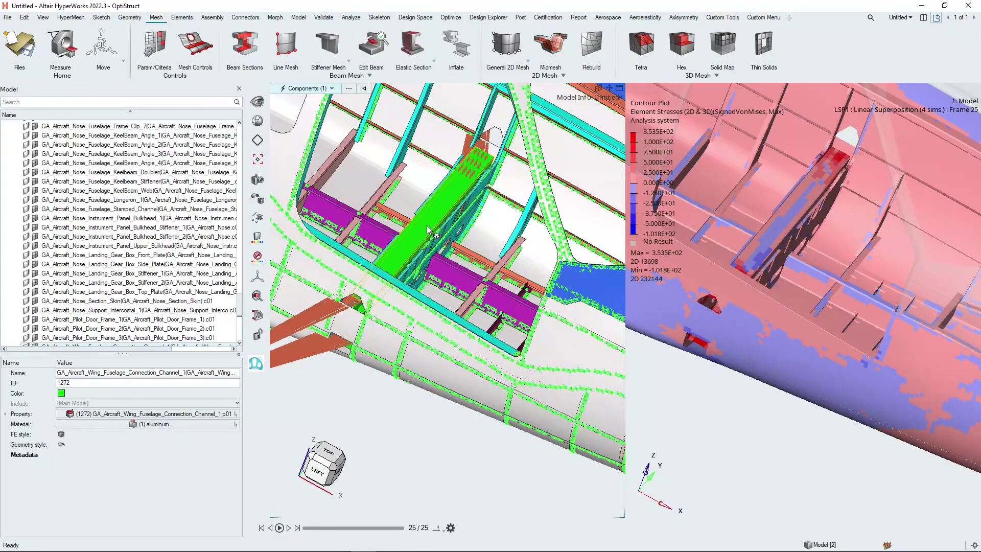
pyautogui.press('i')
pyautogui.moveTo(329, 463)
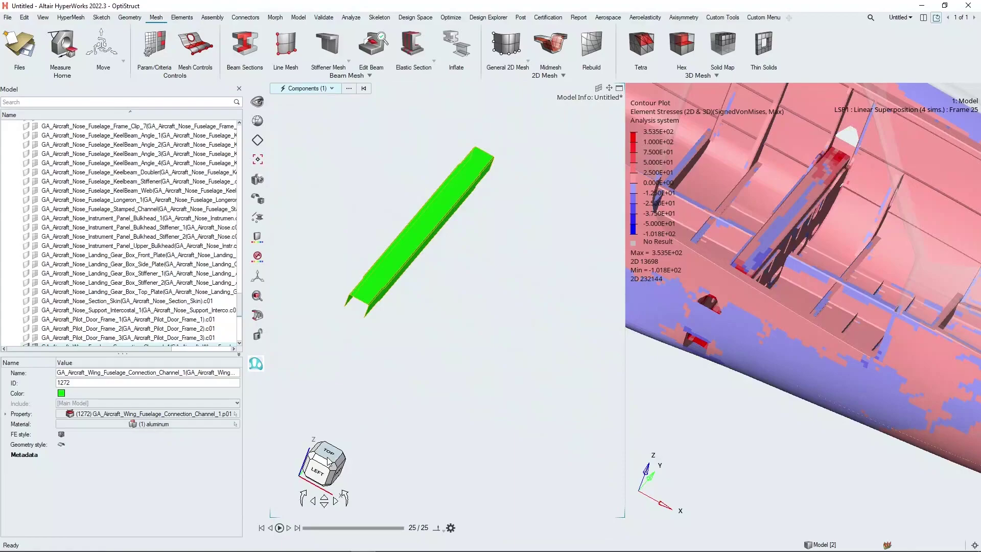
pyautogui.click(329, 460)
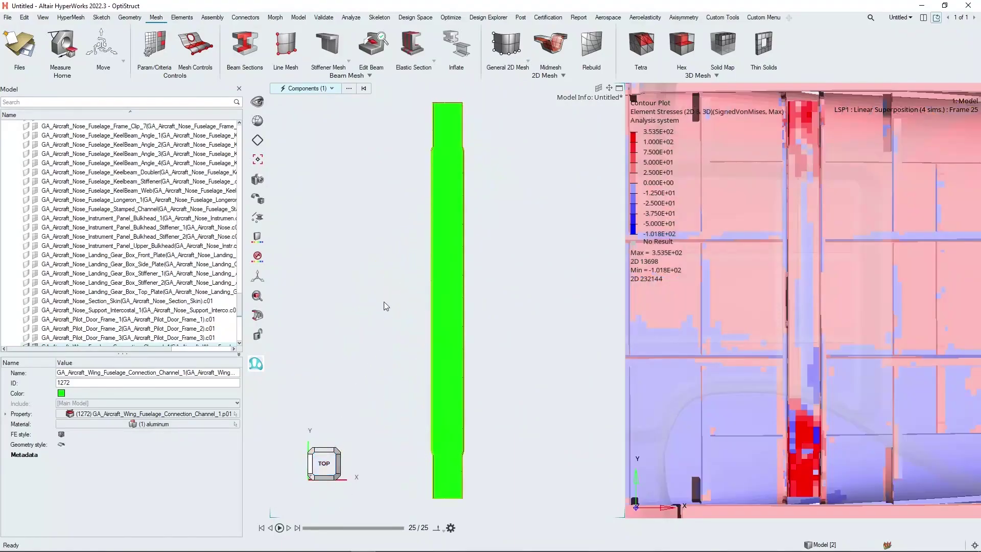
pyautogui.scroll(-1, 356, 246)
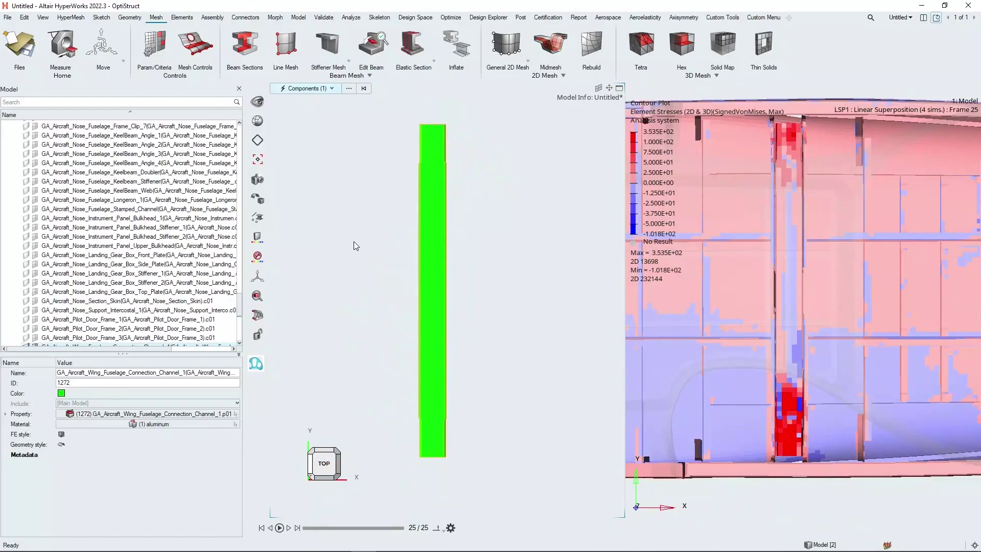
# Display the isolated channel shaded with its mesh lines and clear the component selection
pyautogui.click(257, 179)
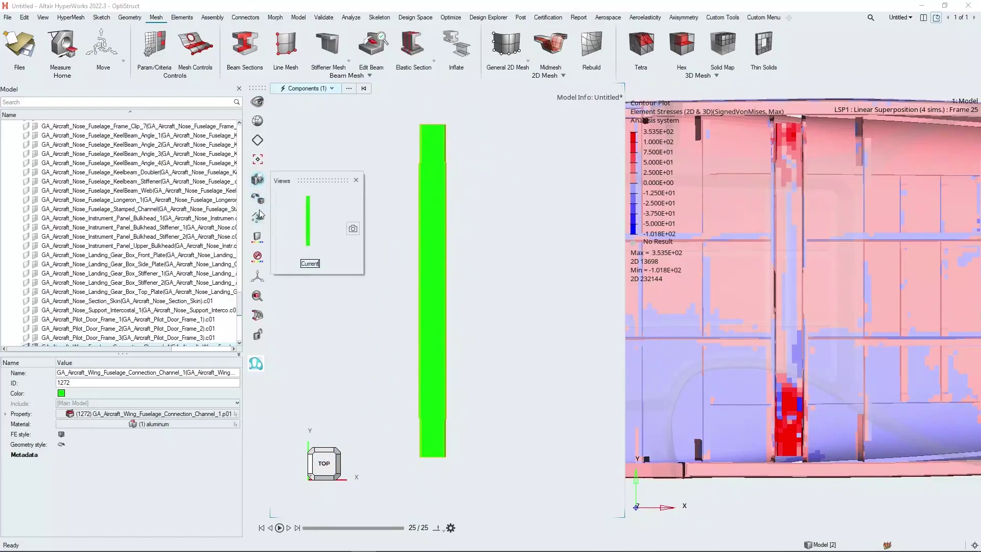
pyautogui.click(356, 180)
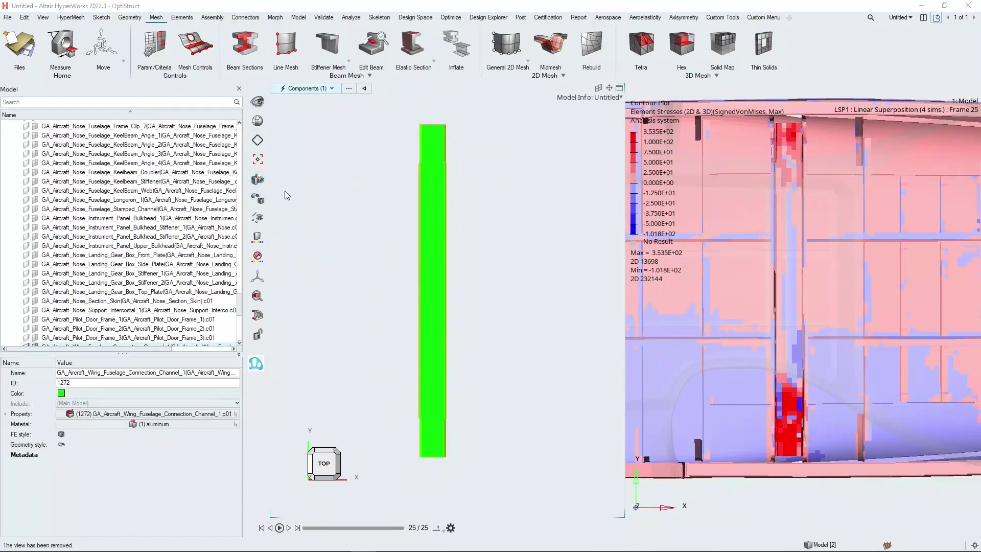
pyautogui.moveTo(257, 198)
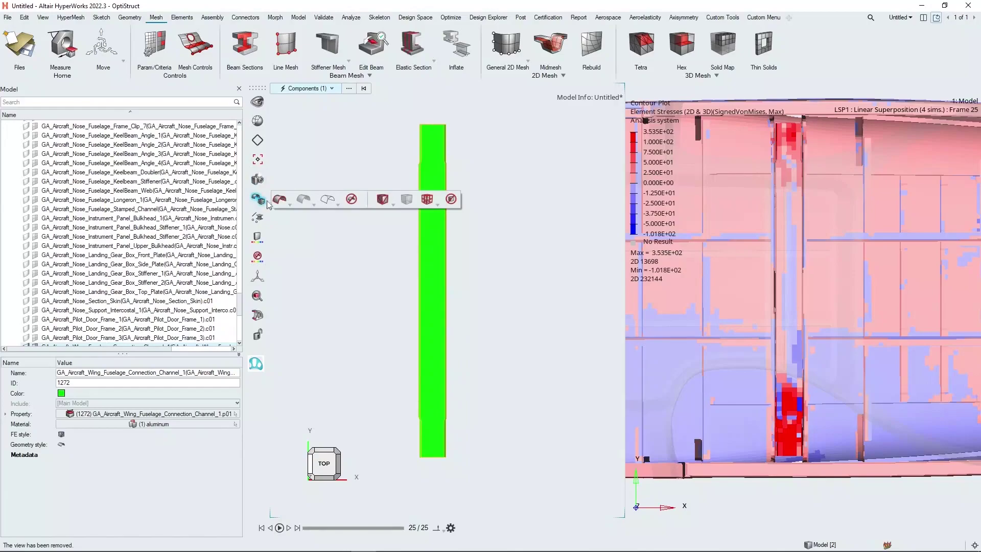
pyautogui.click(391, 204)
pyautogui.click(395, 217)
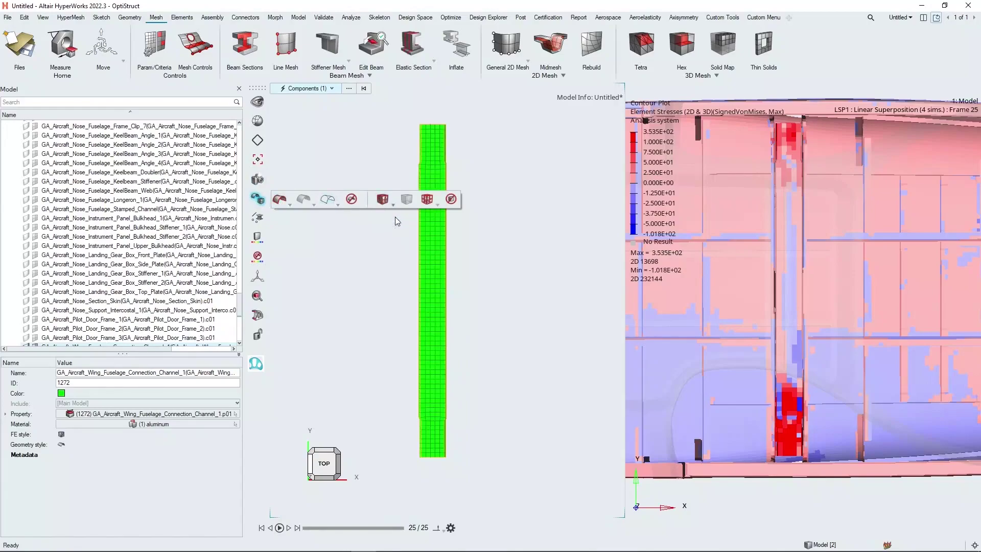
pyautogui.click(367, 276)
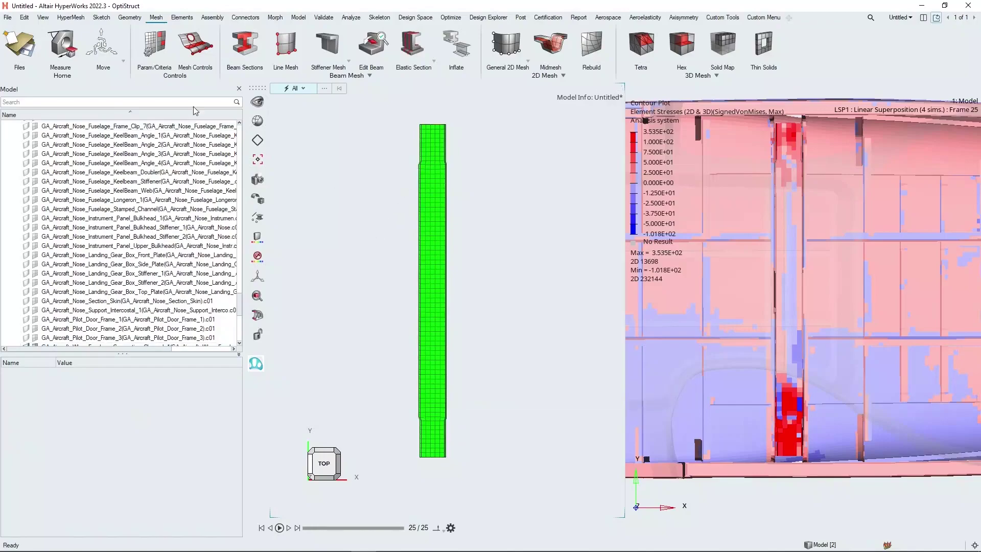
# Start Cut Hole on the channel, select its upper face elements as the target and choose Slot as the hole shape
pyautogui.click(137, 19)
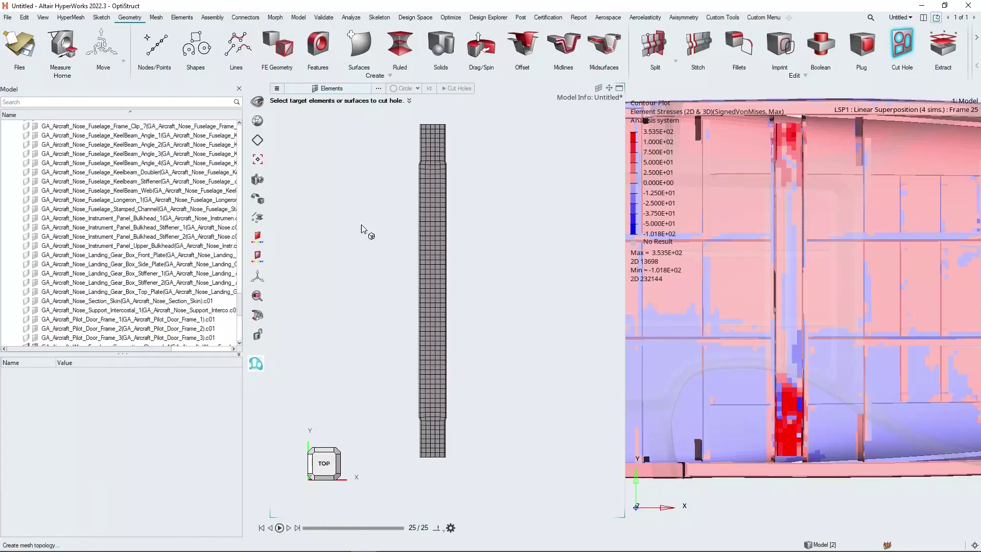
pyautogui.click(430, 228)
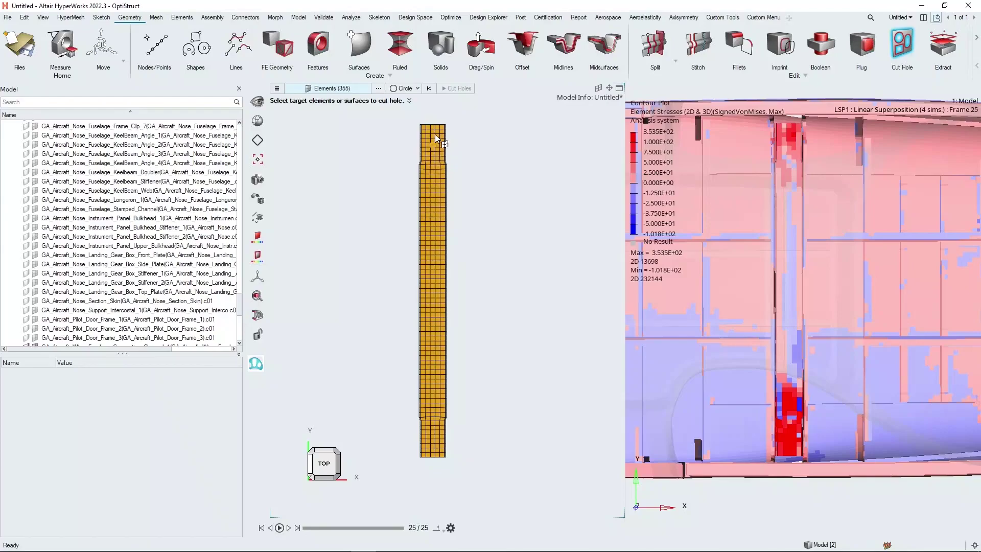
pyautogui.click(415, 89)
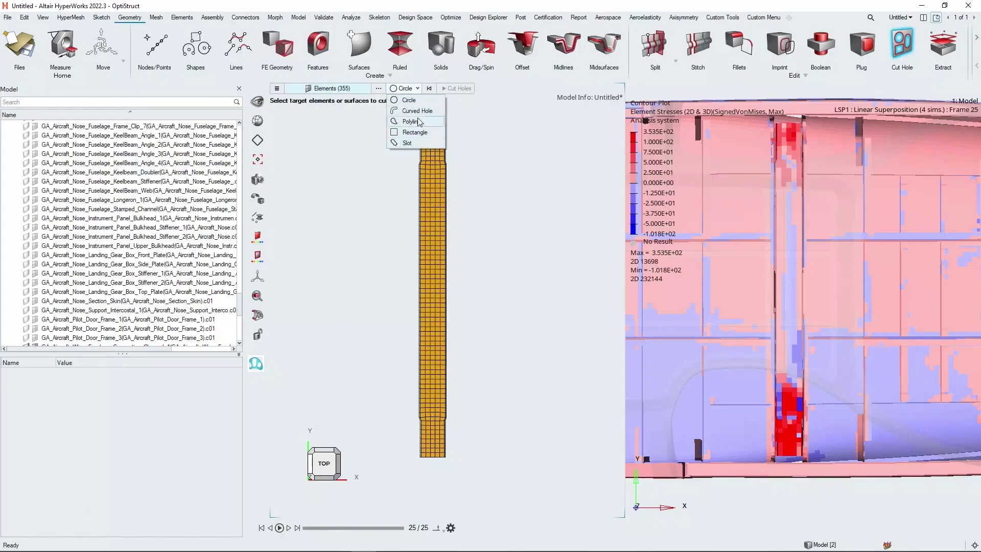
pyautogui.click(409, 145)
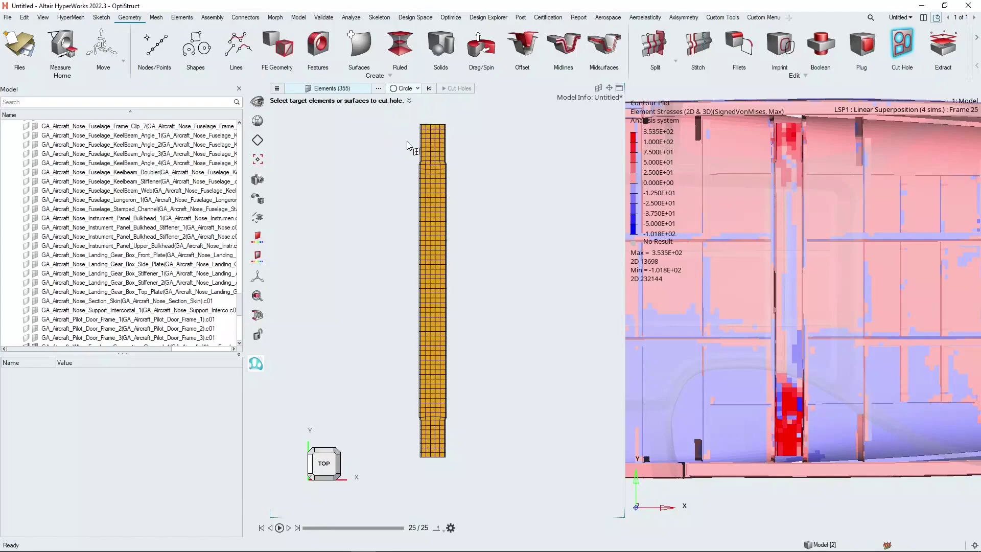
pyautogui.click(428, 201)
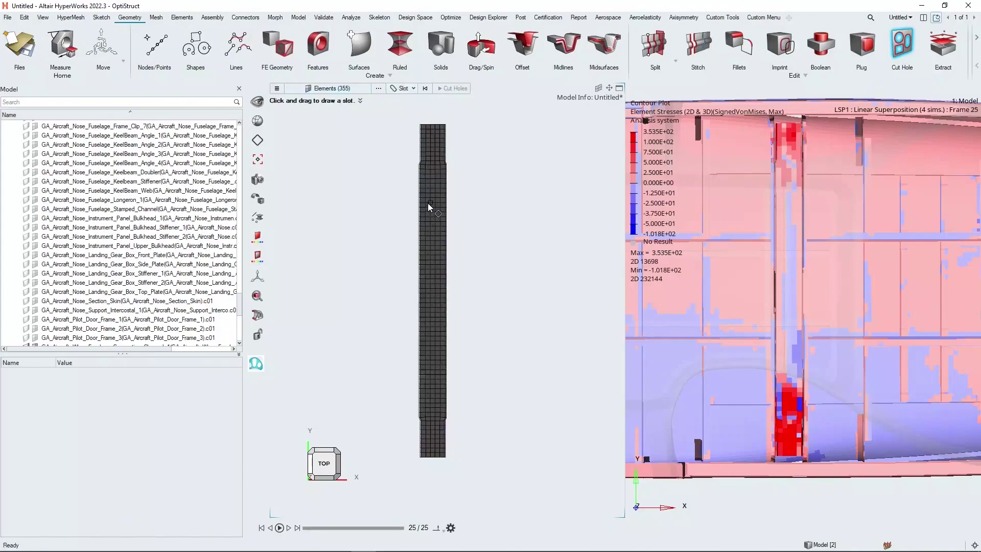
# Draw a lengthwise slot about 466 long along the middle of the channel's upper face
pyautogui.moveTo(431, 204); pyautogui.dragTo(430, 352)
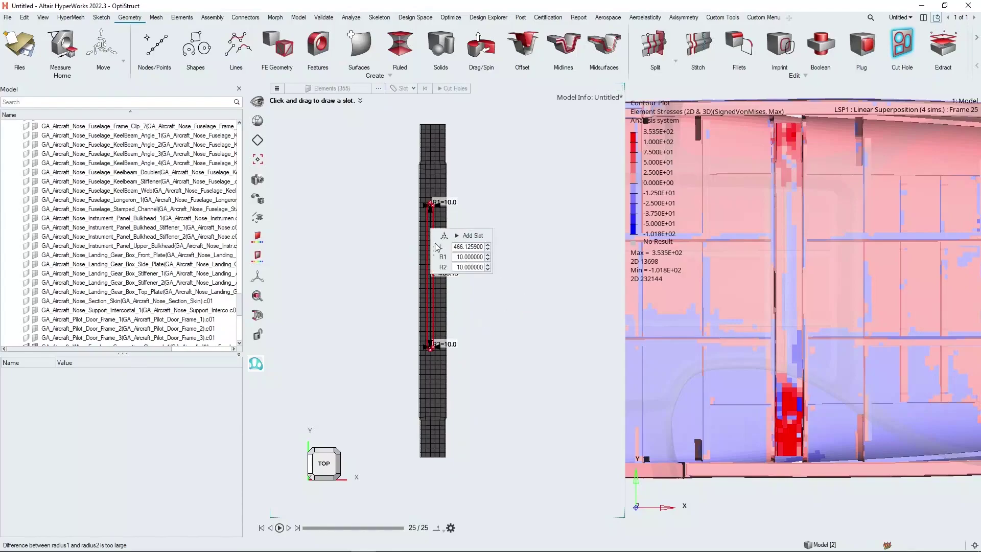
pyautogui.moveTo(433, 247); pyautogui.dragTo(475, 207)
pyautogui.scroll(2, 462, 217)
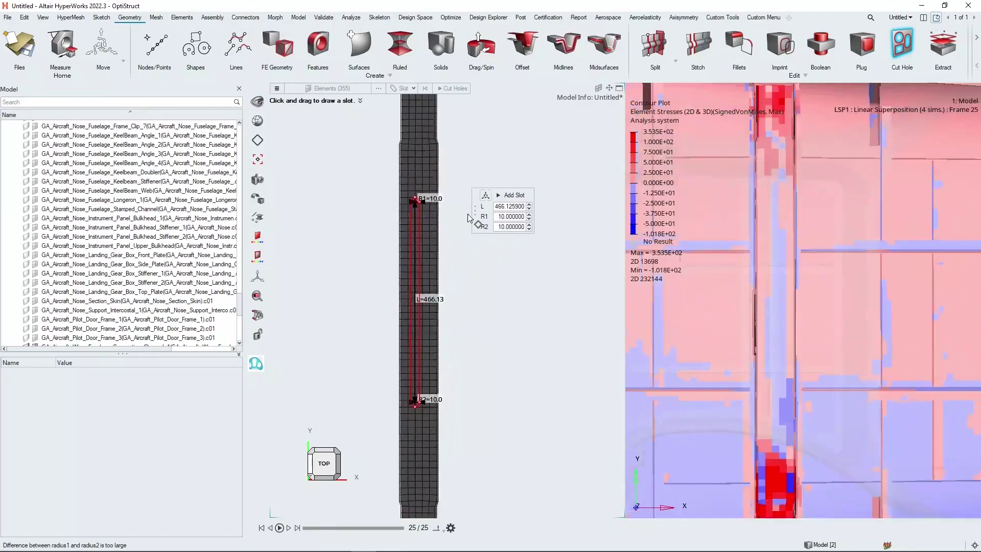
# Set both end radii of the slot, R1 and R2, to 20
pyautogui.click(521, 215)
pyautogui.doubleClick(521, 215)
pyautogui.write('15')
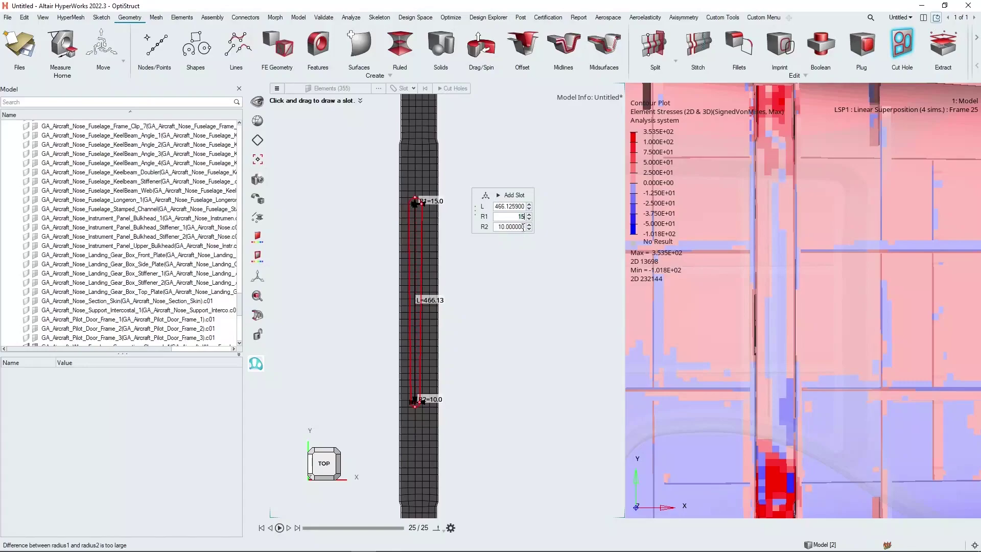
pyautogui.press('BackSpace')
pyautogui.press('BackSpace')
pyautogui.write('20')
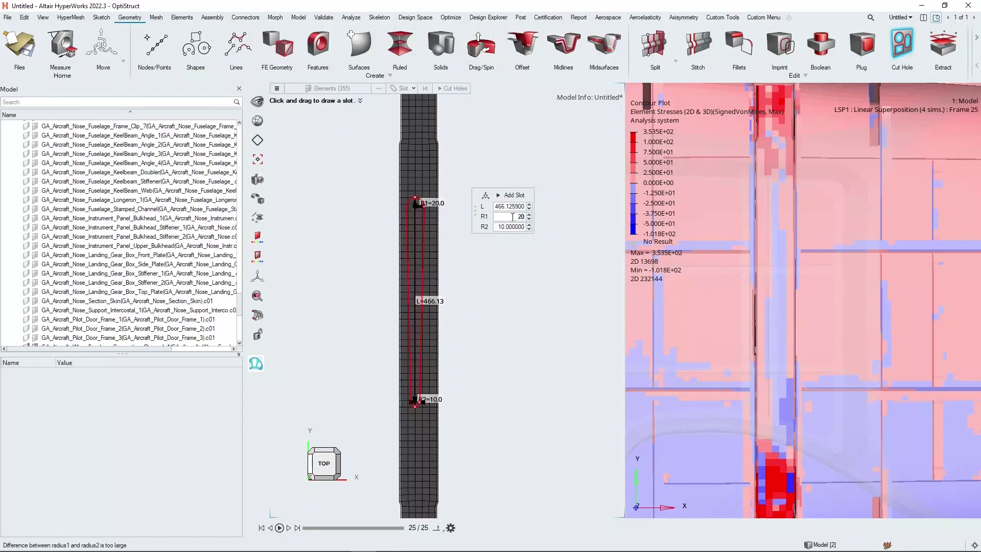
pyautogui.click(515, 223)
pyautogui.press('BackSpace')
pyautogui.press('BackSpace')
pyautogui.press('BackSpace')
pyautogui.press('BackSpace')
pyautogui.press('BackSpace')
pyautogui.press('BackSpace')
pyautogui.press('BackSpace')
pyautogui.press('BackSpace')
pyautogui.press('BackSpace')
pyautogui.write('20')
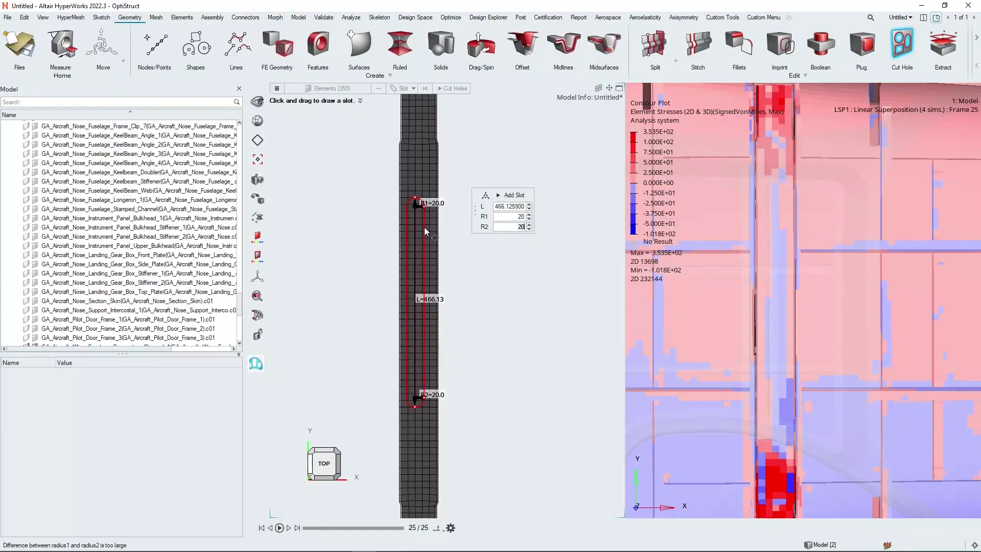
# Shift the slot 7.96 along its local Y axis to centre it across the channel's width
pyautogui.click(486, 195)
pyautogui.moveTo(476, 198); pyautogui.dragTo(481, 198)
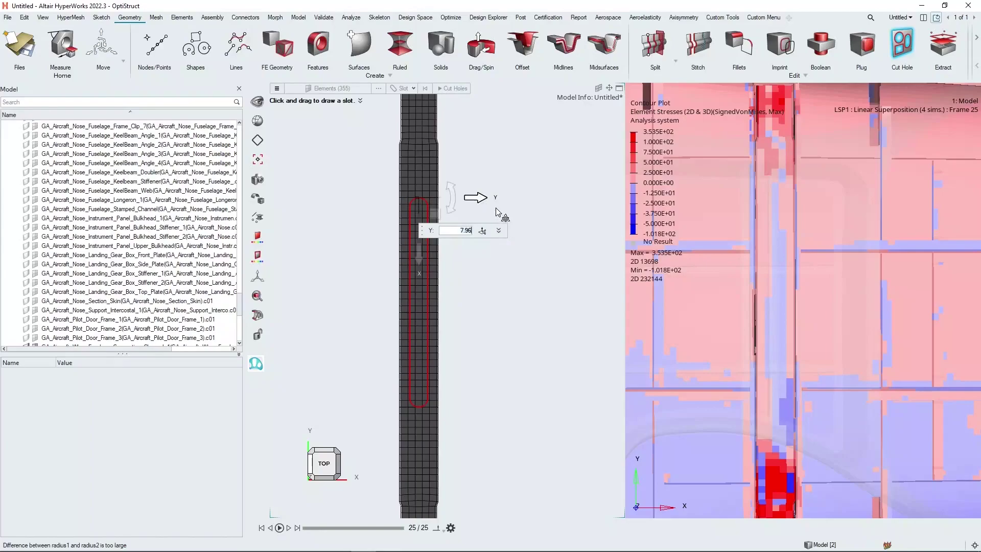
pyautogui.click(496, 204)
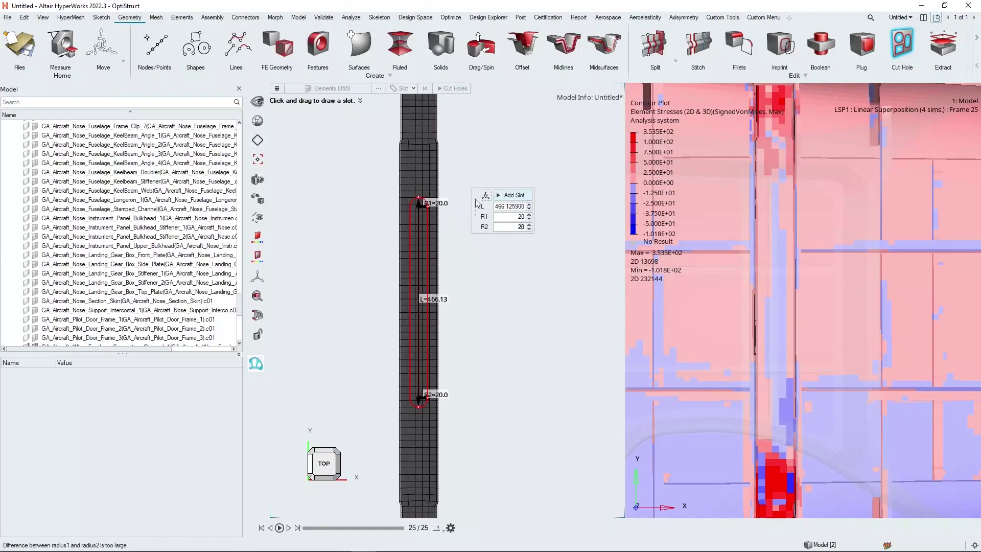
# Set the slot's length to 450, add the slot and cut it out of the channel's elements
pyautogui.doubleClick(510, 207)
pyautogui.write('450')
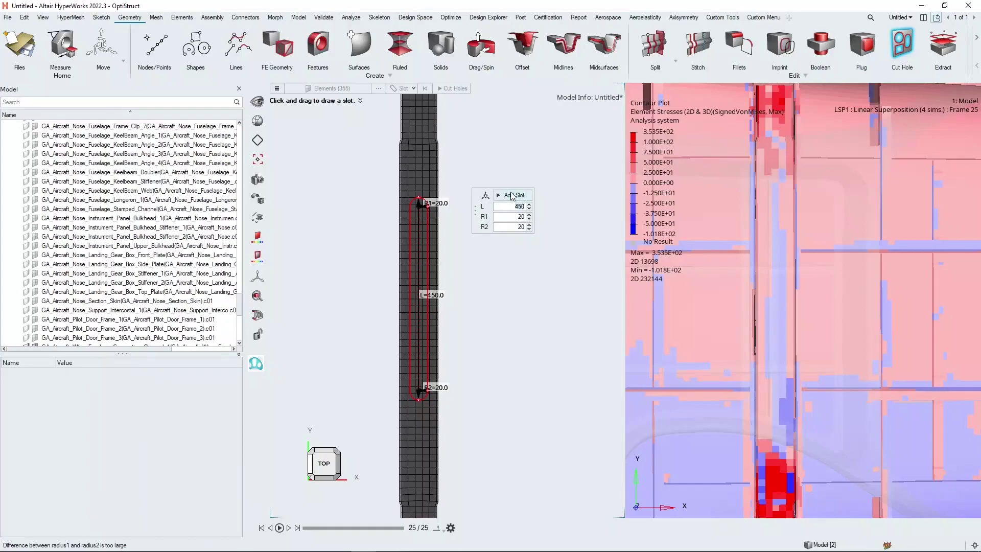
pyautogui.click(512, 196)
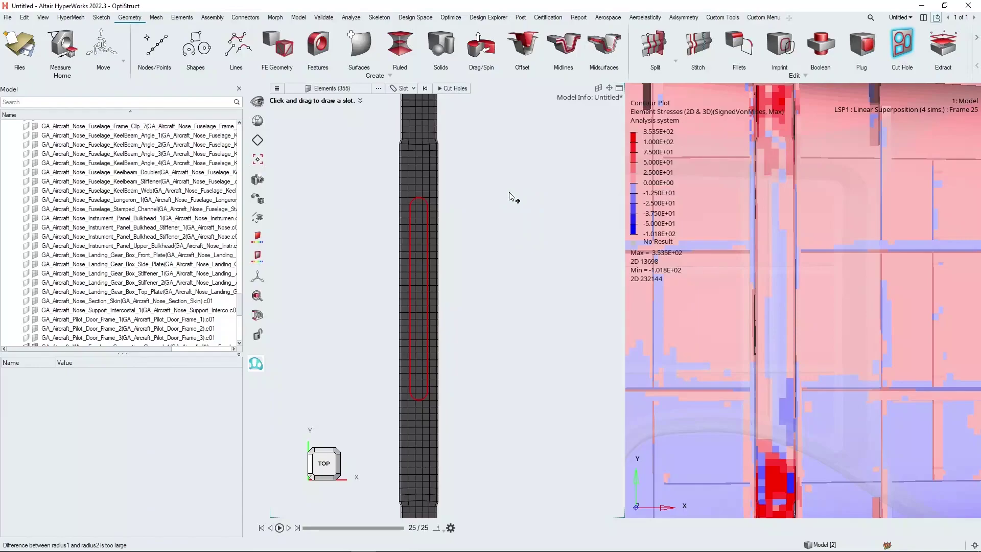
pyautogui.moveTo(469, 272); pyautogui.dragTo(462, 328, button='middle')
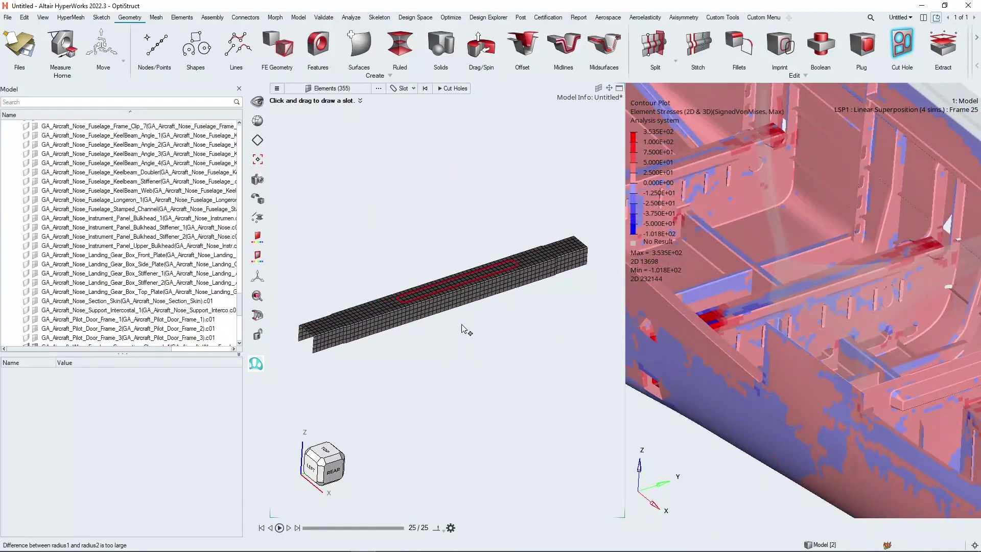
pyautogui.click(459, 90)
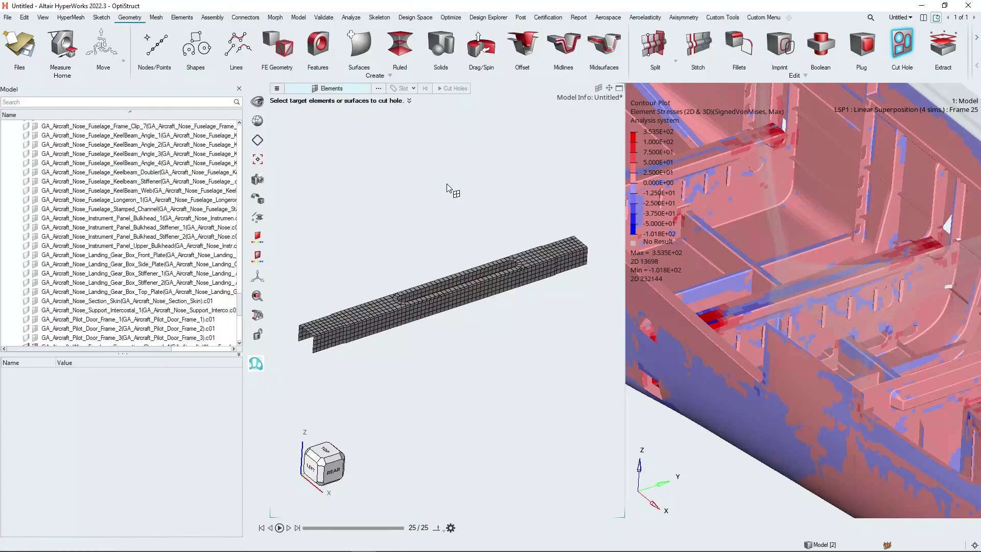
# Examine the mesh around the rounded ends and edges of the slot cut in the channel
pyautogui.scroll(5, 456, 292)
pyautogui.moveTo(394, 320); pyautogui.dragTo(437, 319, button='middle')
pyautogui.scroll(5, 434, 330)
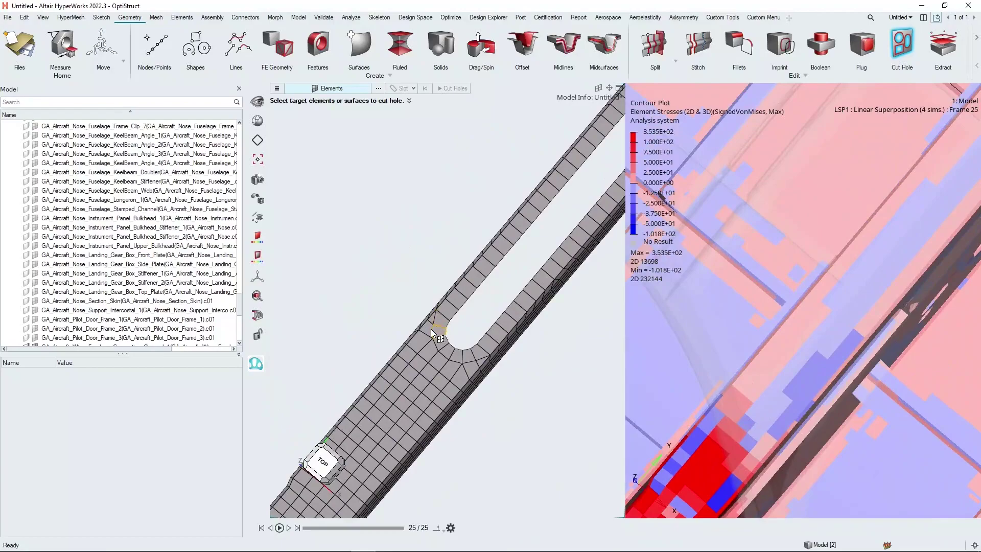
pyautogui.scroll(-4, 433, 332)
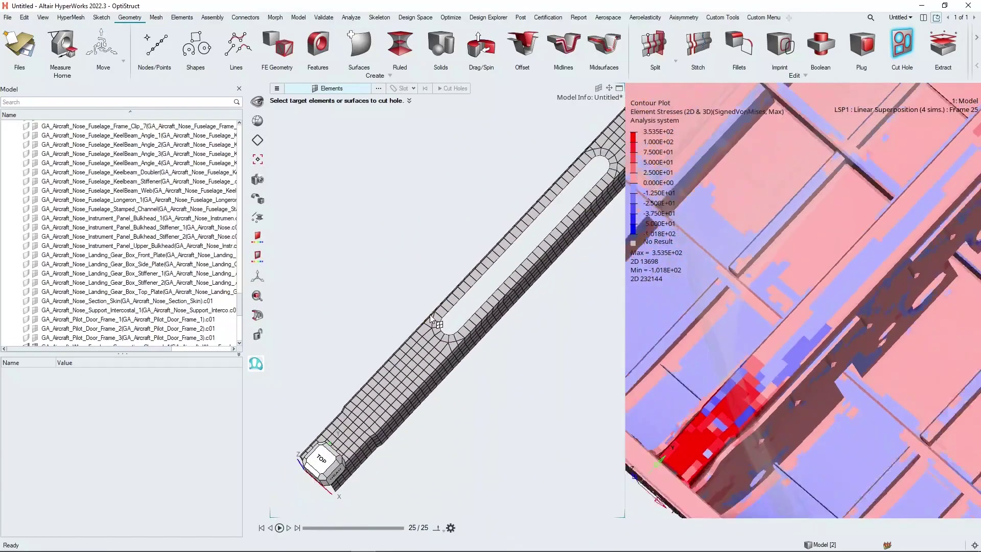
pyautogui.scroll(-3, 432, 319)
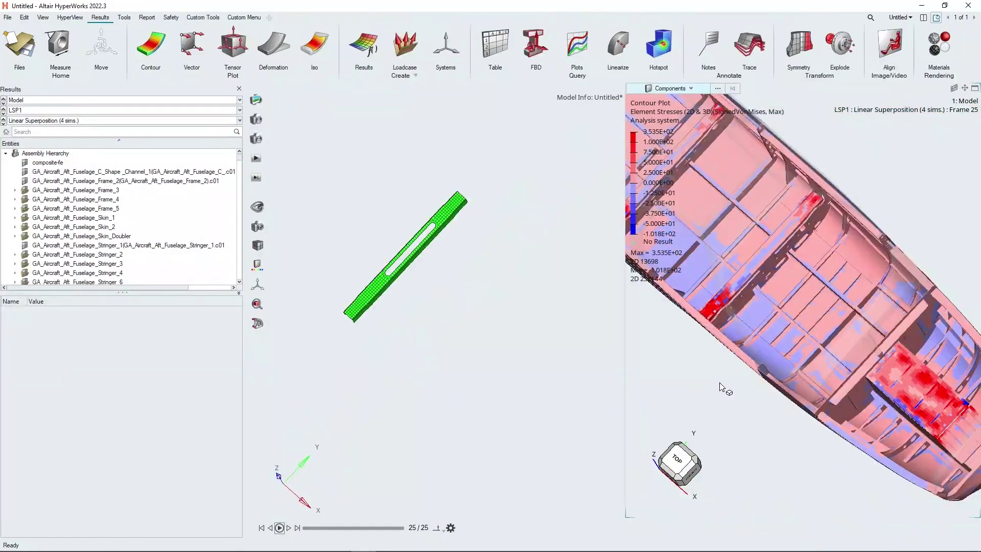
# Maximise the contour window and switch off the planar Section 1 cut so the full fuselage contour is displayed
pyautogui.click(975, 89)
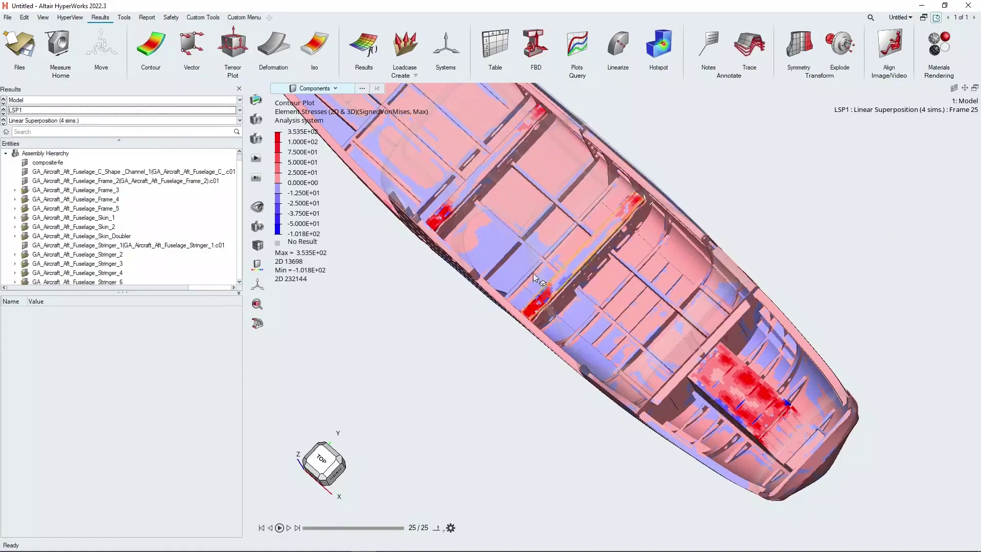
pyautogui.click(257, 323)
pyautogui.click(372, 338)
pyautogui.click(281, 337)
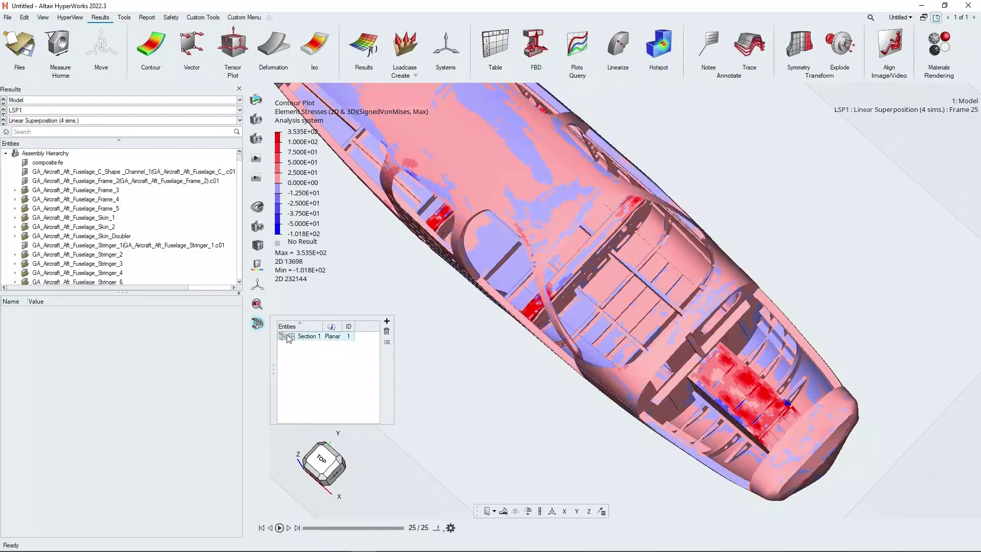
pyautogui.press('Escape')
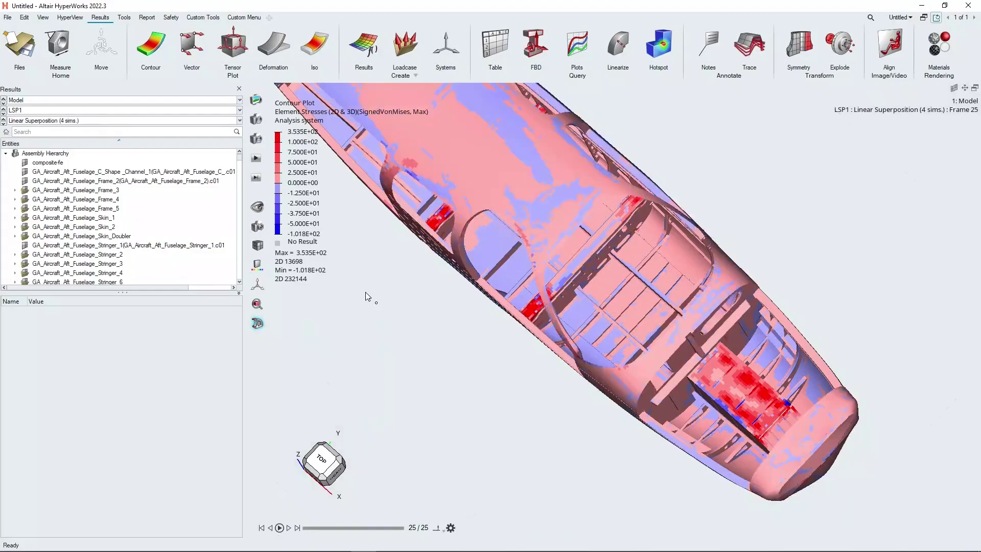
# Load the results of Subcase 22 (SUB_modal) and clear the existing stress contour
pyautogui.click(61, 120)
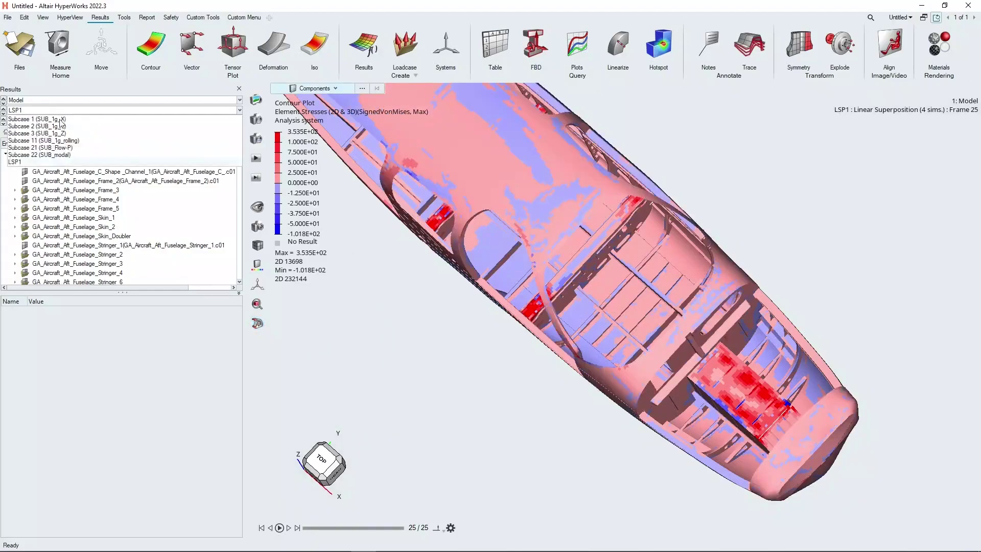
pyautogui.click(52, 155)
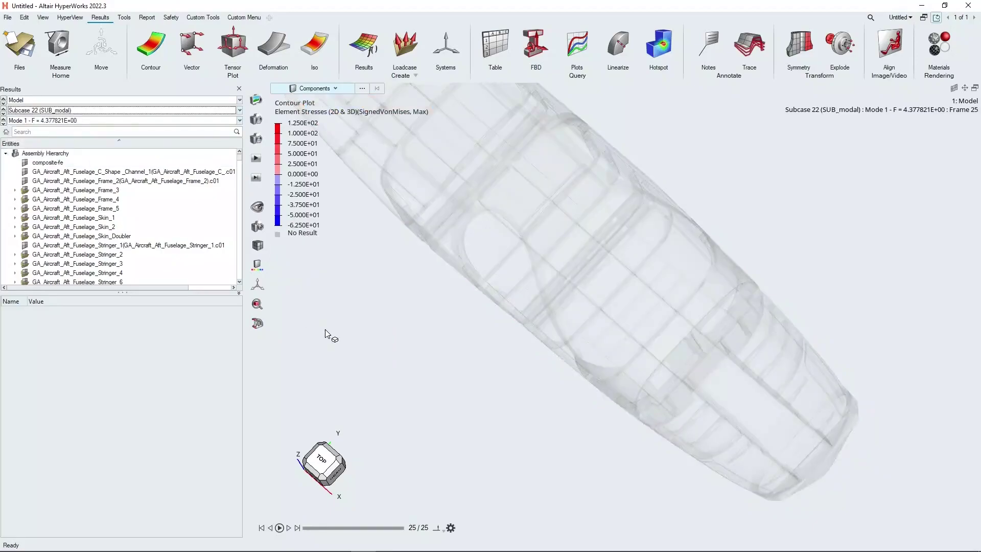
pyautogui.click(152, 49)
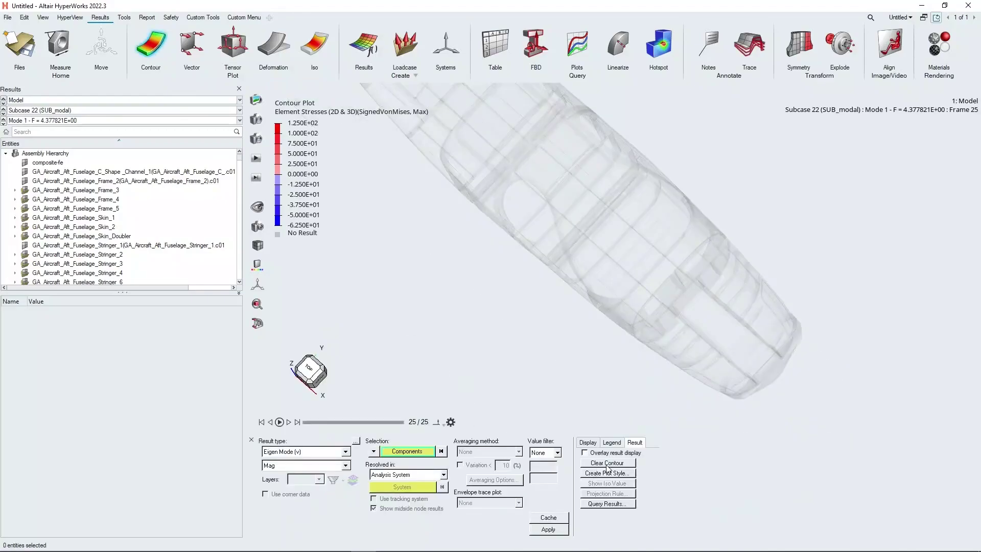
pyautogui.click(607, 462)
# Contour the whole fuselage with the Eigen Mode (v) magnitude result
pyautogui.moveTo(462, 313); pyautogui.dragTo(468, 359, button='middle')
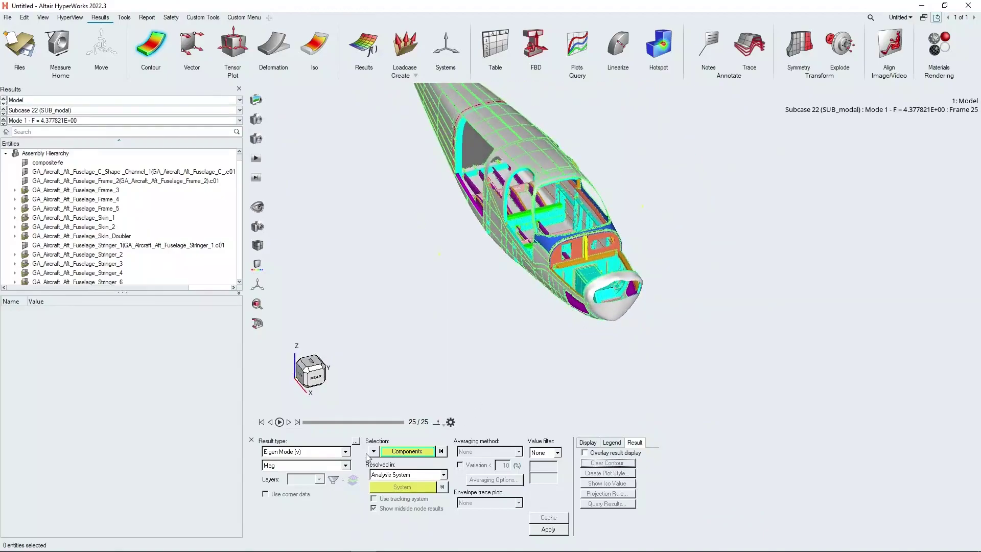
pyautogui.click(346, 452)
pyautogui.click(551, 531)
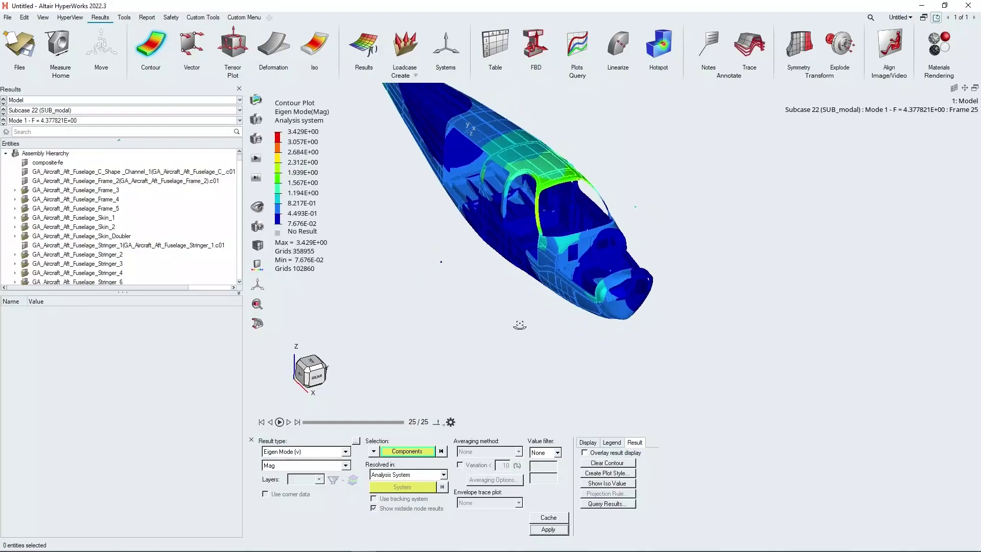
# Isolate the component GA_Aircraft_Mid_Fuselage_Frame_14 in the results model
pyautogui.moveTo(520, 325); pyautogui.dragTo(574, 327, button='middle')
pyautogui.scroll(5, 521, 200)
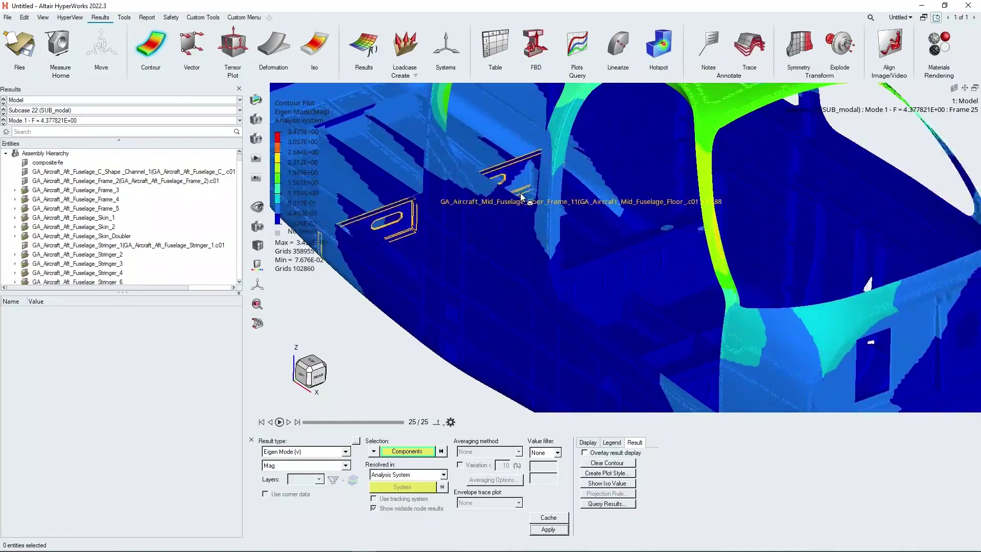
pyautogui.scroll(-5, 521, 199)
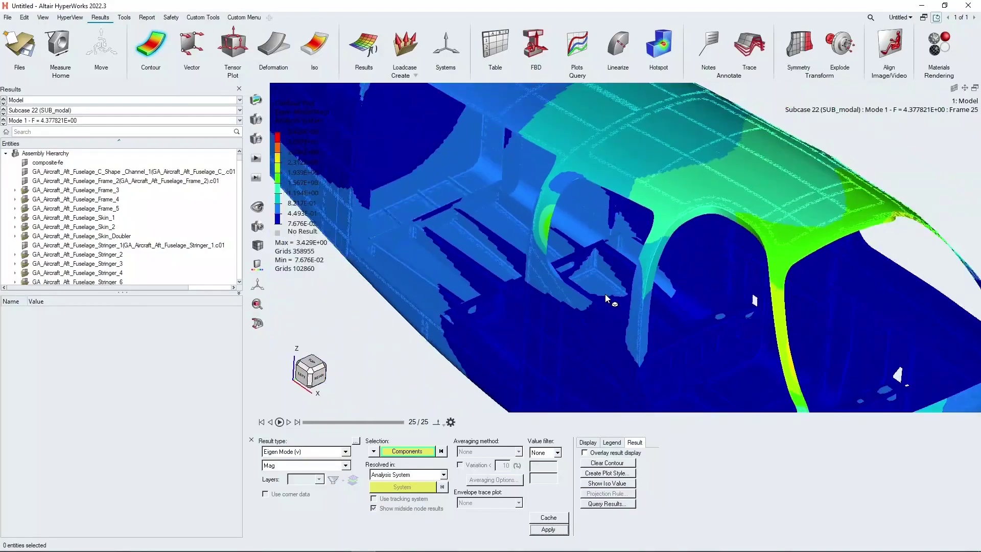
pyautogui.scroll(2, 608, 300)
pyautogui.click(569, 299)
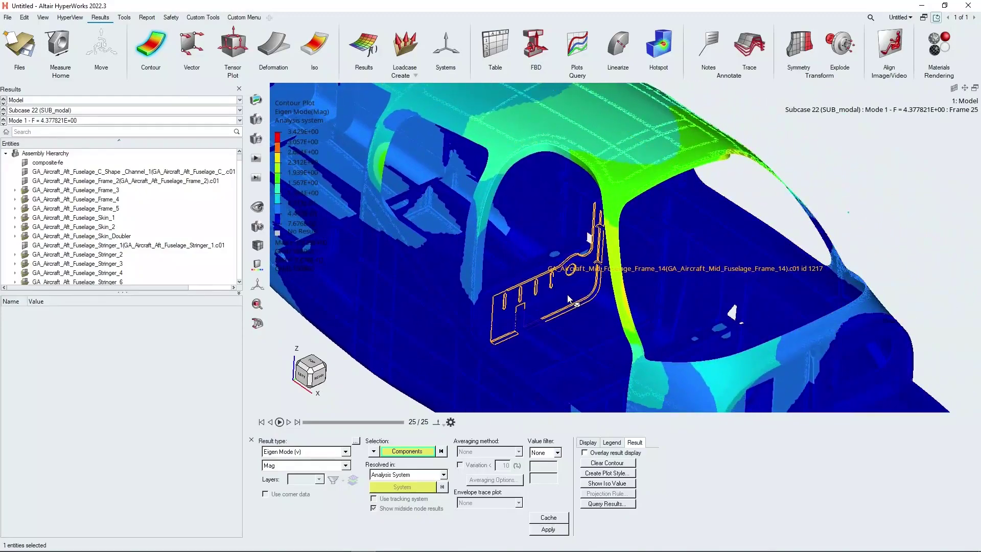
pyautogui.click(251, 439)
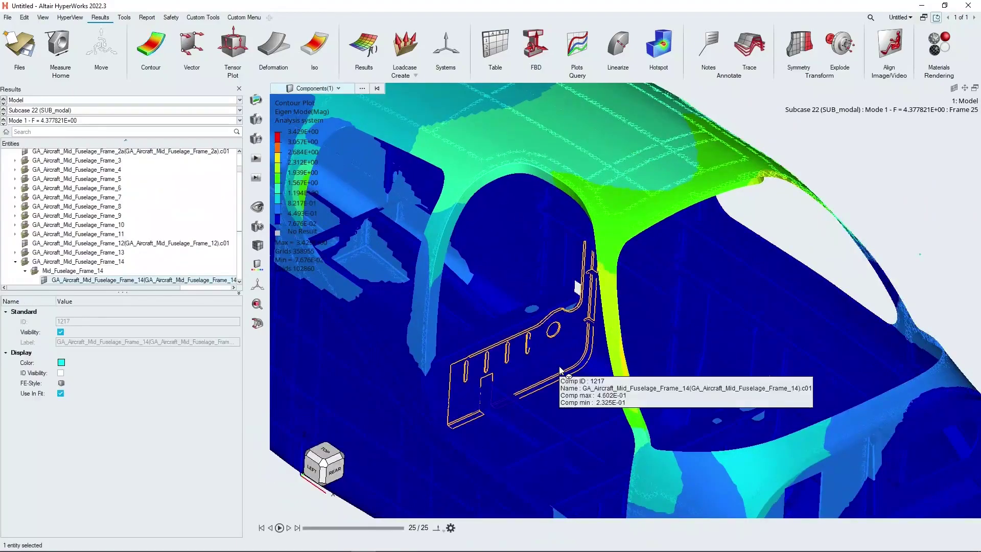
pyautogui.press('i')
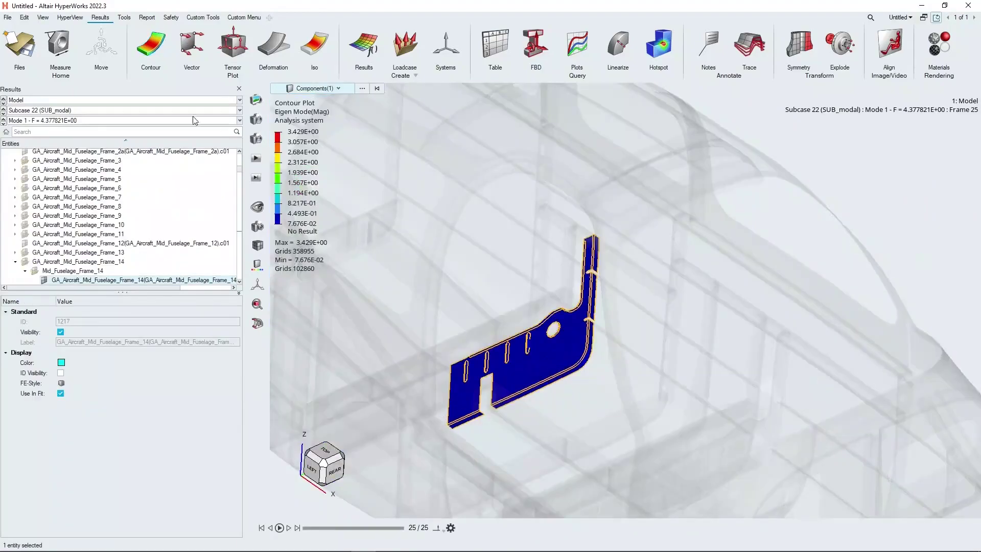
# Clear the fuselage contour and apply the Eigen Mode (v) magnitude contour to Mid_Fuselage_Frame_14 only
pyautogui.click(152, 49)
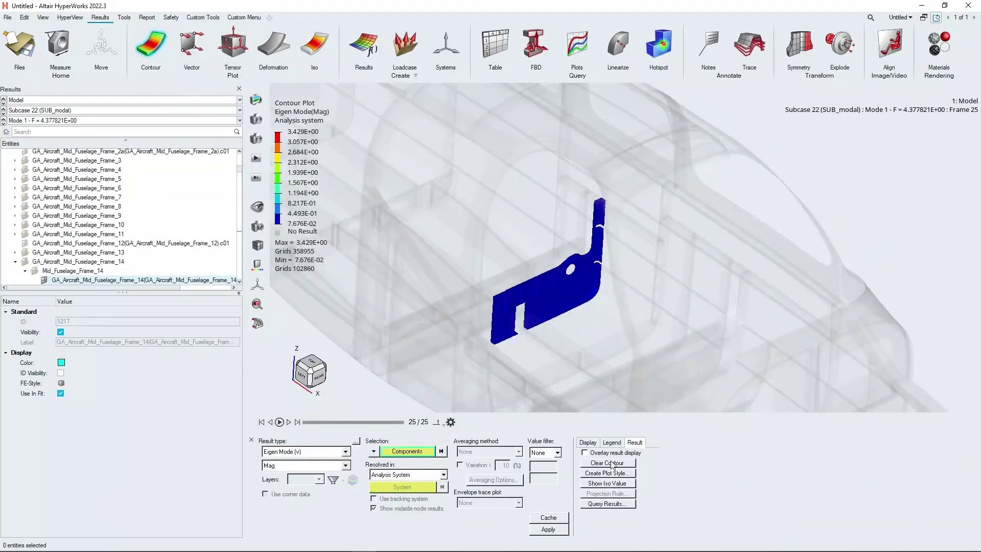
pyautogui.click(613, 463)
pyautogui.click(567, 302)
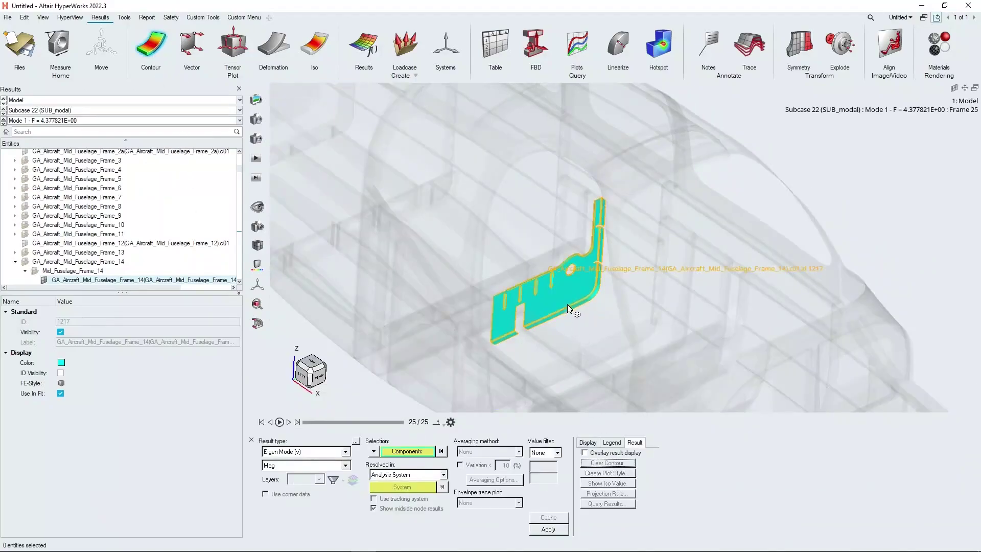
pyautogui.click(548, 530)
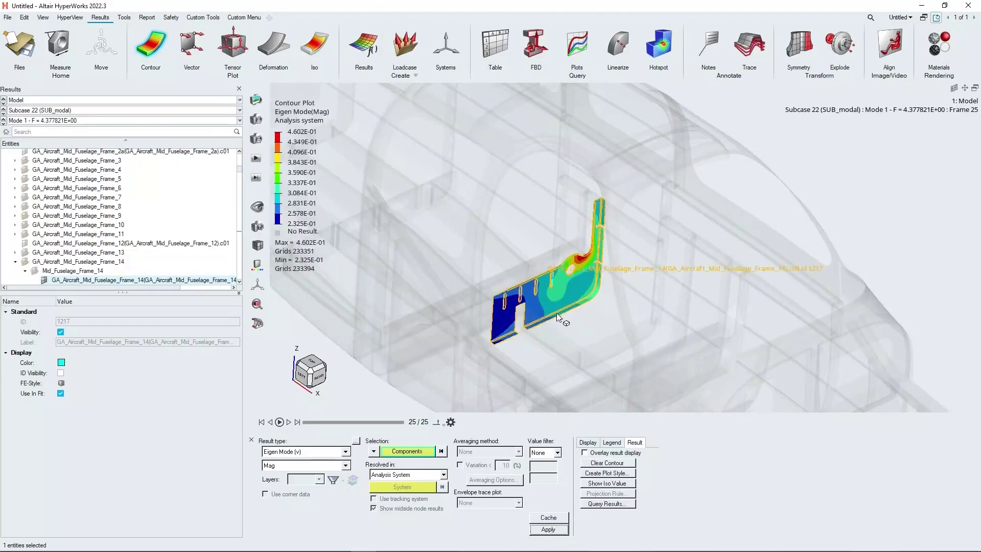
# Animate the isolated frame and switch the displayed simulation to Mode 7 - F = 1.203172E+01
pyautogui.scroll(4, 553, 314)
pyautogui.scroll(3, 550, 315)
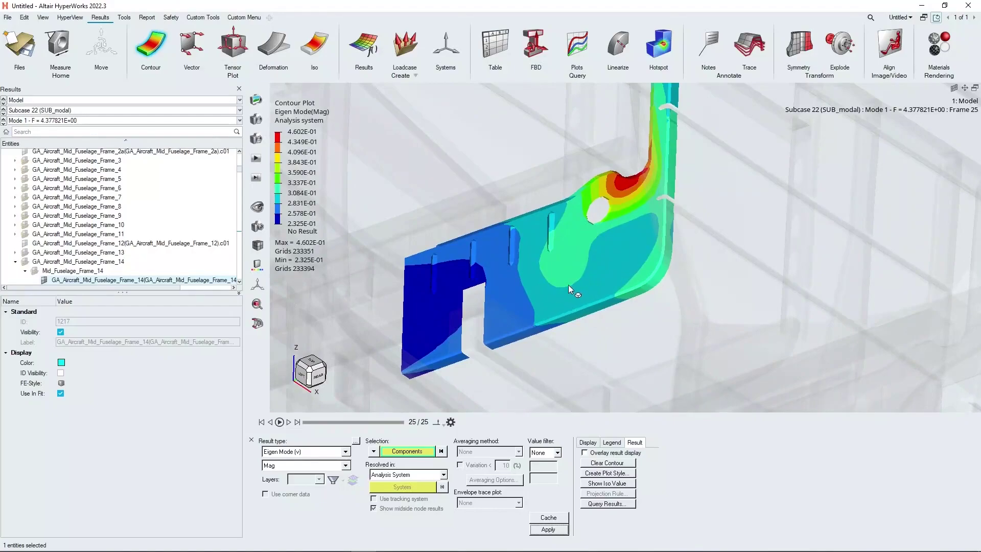
pyautogui.scroll(2, 562, 294)
pyautogui.click(323, 378)
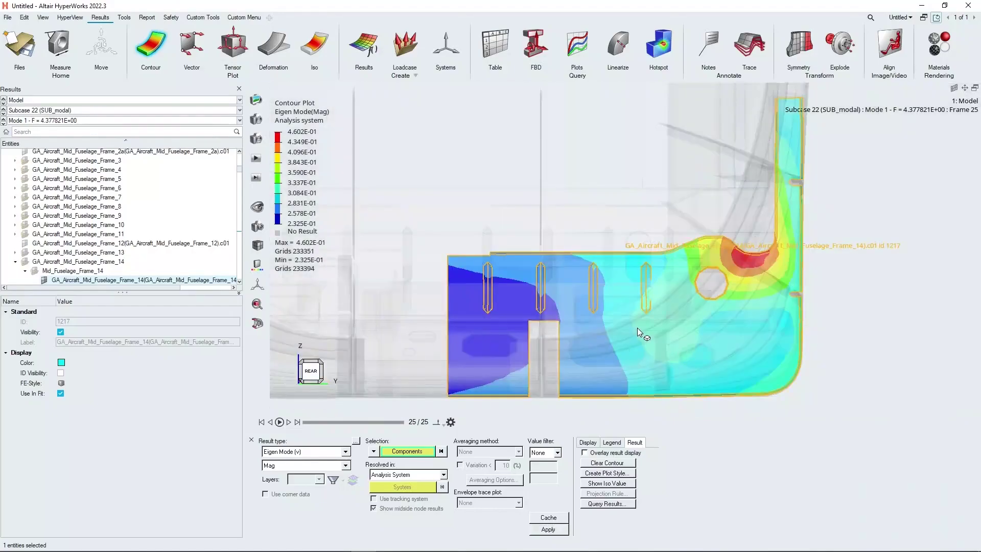
pyautogui.scroll(-3, 568, 246)
pyautogui.keyDown('ctrl'); pyautogui.moveTo(604, 276); pyautogui.dragTo(276, 230); pyautogui.keyUp('ctrl')
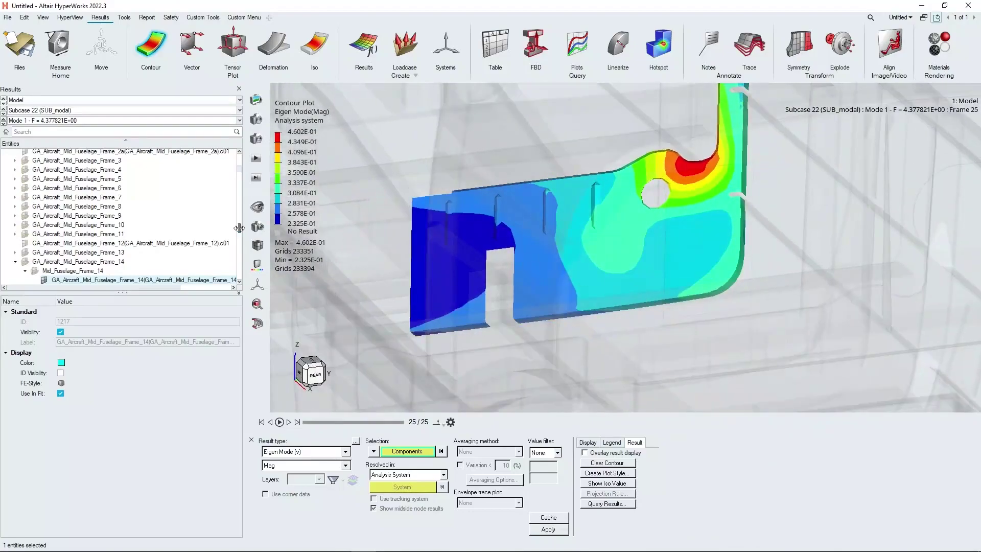
pyautogui.click(68, 121)
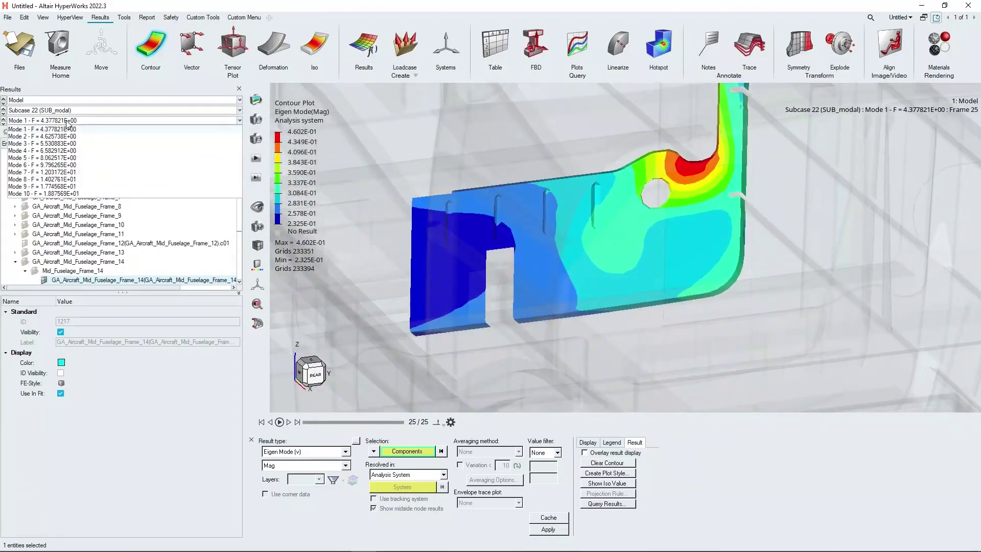
pyautogui.click(280, 427)
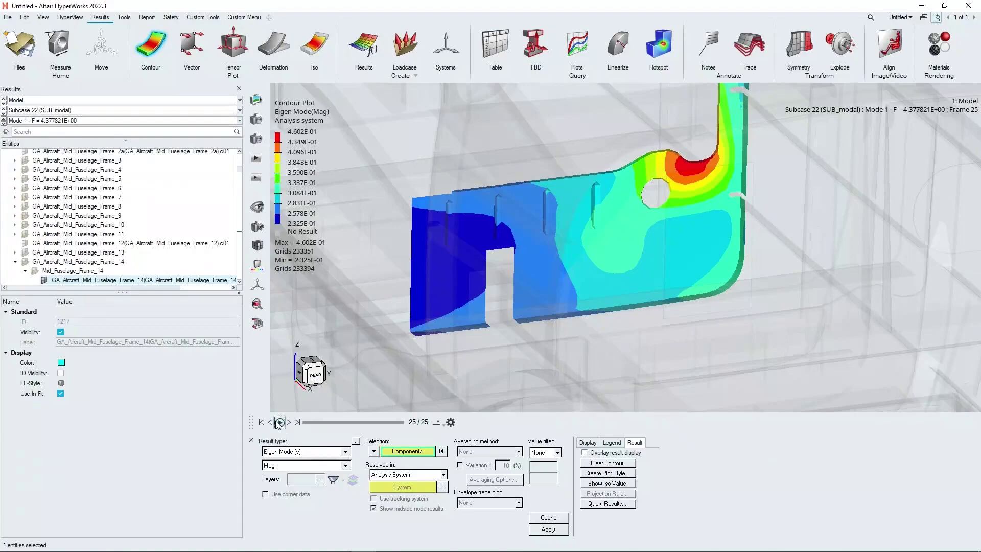
pyautogui.moveTo(594, 297)
pyautogui.keyDown('ctrl'); pyautogui.mouseDown()
pyautogui.moveTo(516, 305)
pyautogui.moveTo(602, 272)
pyautogui.mouseUp(); pyautogui.keyUp('ctrl')
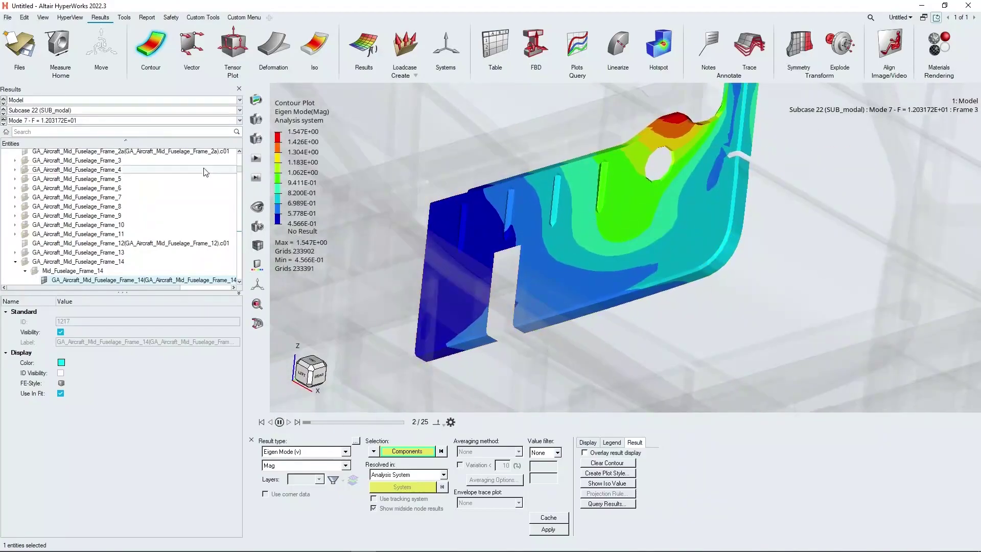
pyautogui.click(51, 121)
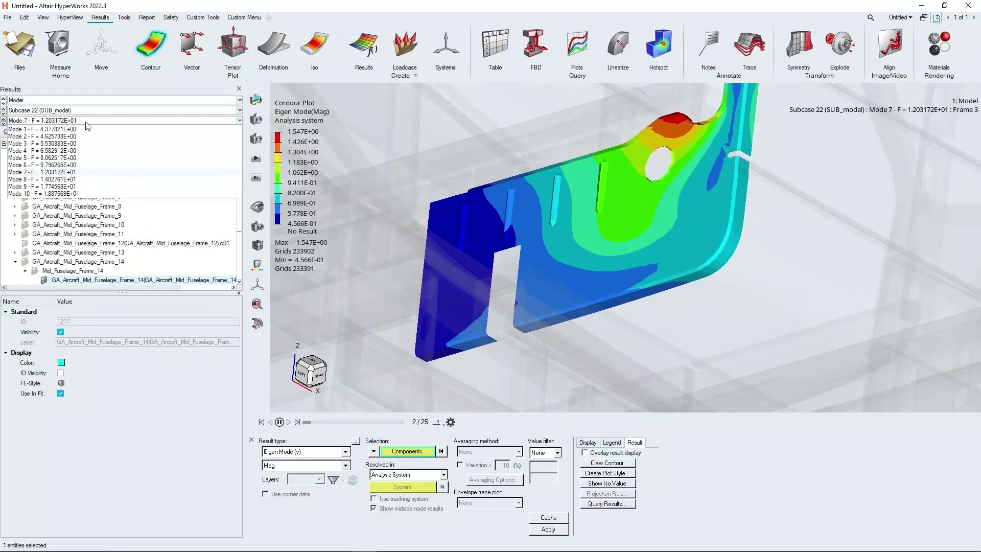
pyautogui.click(41, 172)
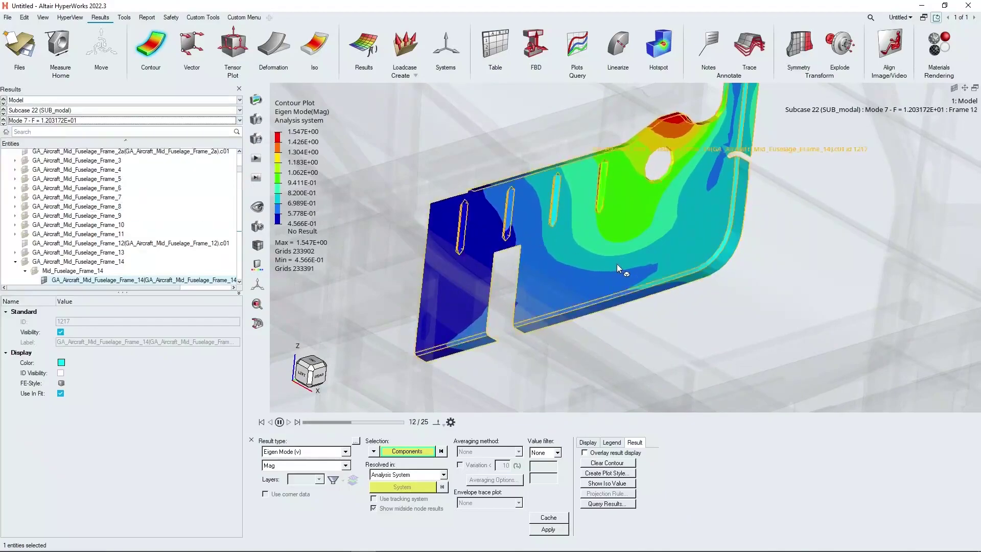
# Apply a uniform deformation scale factor of 10 to the Eigen mode shape
pyautogui.click(280, 54)
pyautogui.click(305, 494)
pyautogui.write('0')
pyautogui.click(460, 532)
# Inspect the animated Mode 7 shape of the isolated frame around its hole and beads, and pause the animation
pyautogui.keyDown('ctrl'); pyautogui.moveTo(520, 302); pyautogui.dragTo(654, 308); pyautogui.keyUp('ctrl')
pyautogui.scroll(-3, 533, 235)
pyautogui.moveTo(533, 235)
pyautogui.keyDown('ctrl'); pyautogui.mouseDown()
pyautogui.moveTo(592, 259)
pyautogui.moveTo(545, 225)
pyautogui.mouseUp(); pyautogui.keyUp('ctrl')
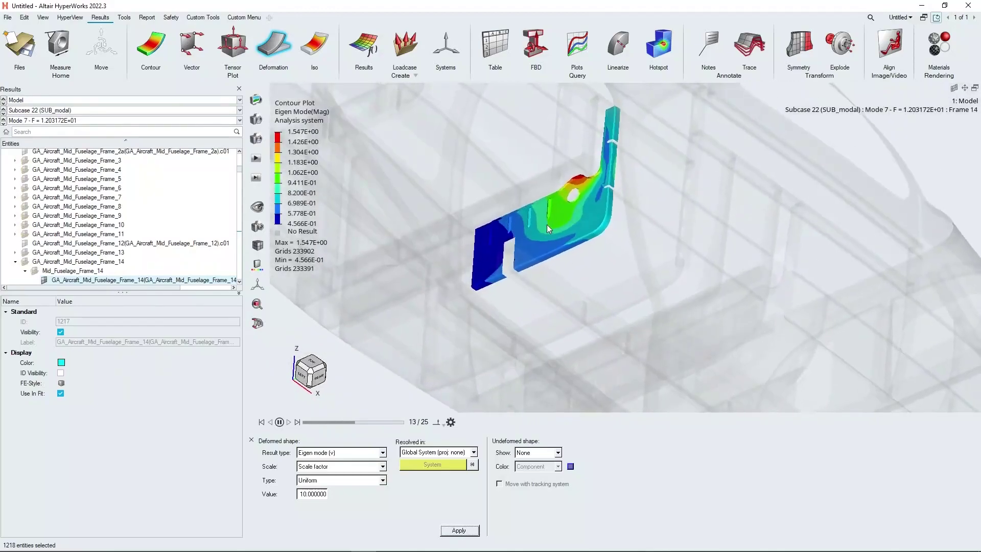
pyautogui.scroll(2, 557, 225)
pyautogui.scroll(2, 603, 266)
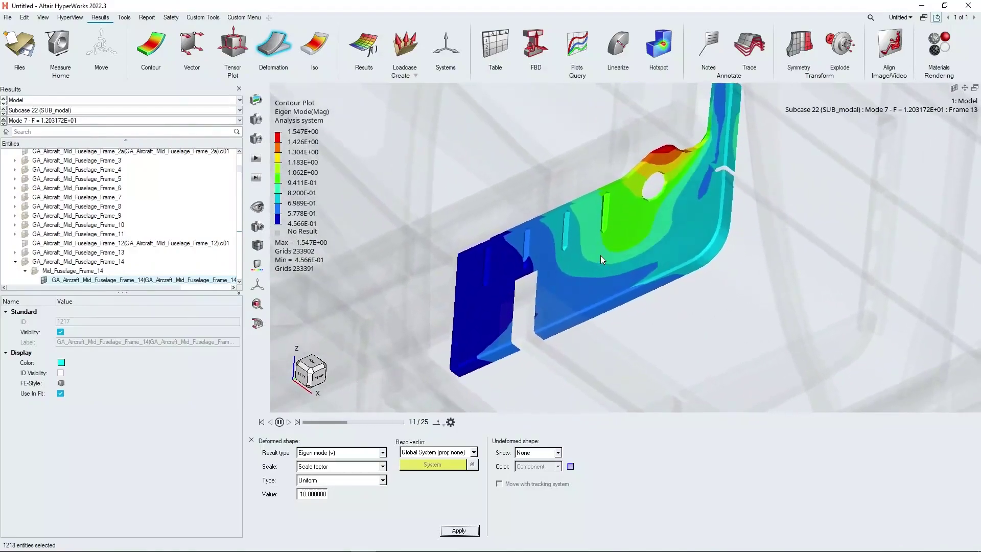
pyautogui.scroll(-2, 600, 255)
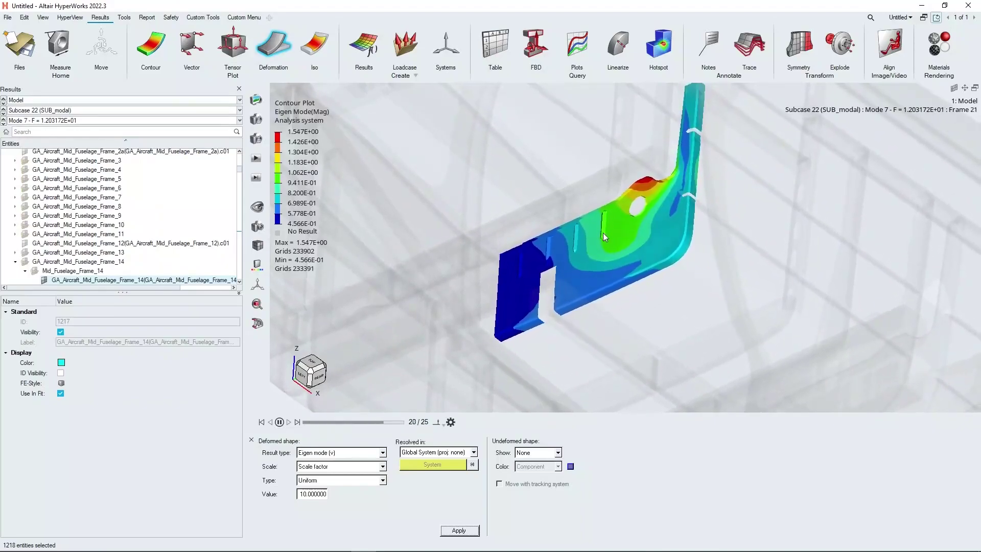
pyautogui.click(280, 423)
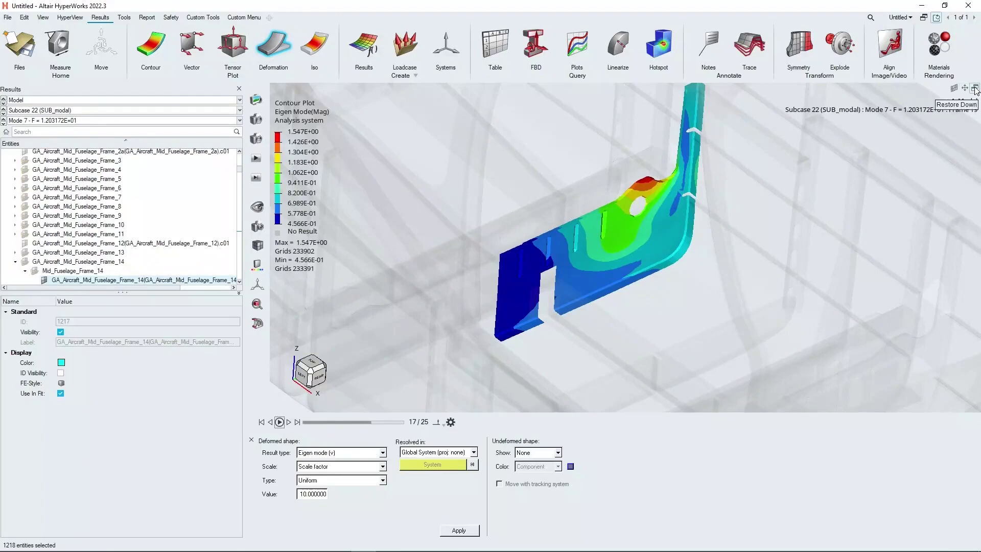
# Restore the side-by-side window layout and isolate the Mid_Fuselage_Frame_14 component in the mesh model
pyautogui.click(975, 89)
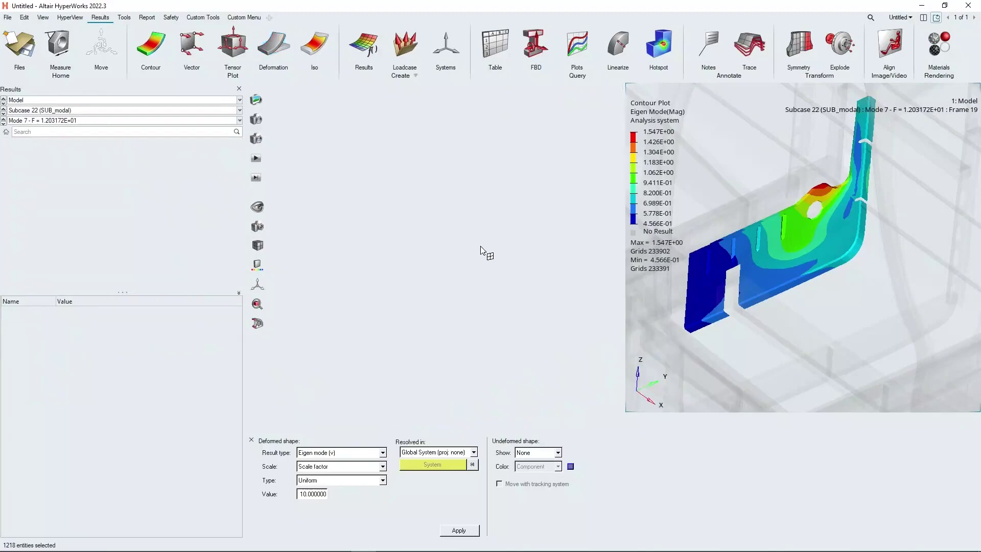
pyautogui.press('F4')
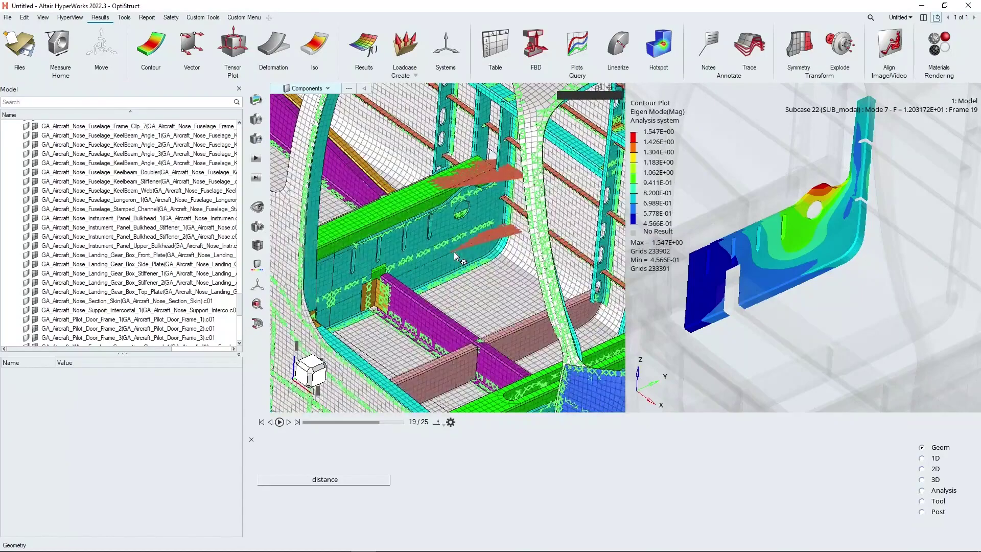
pyautogui.click(418, 273)
pyautogui.press('i')
pyautogui.keyDown('ctrl'); pyautogui.moveTo(417, 272); pyautogui.dragTo(404, 347); pyautogui.keyUp('ctrl')
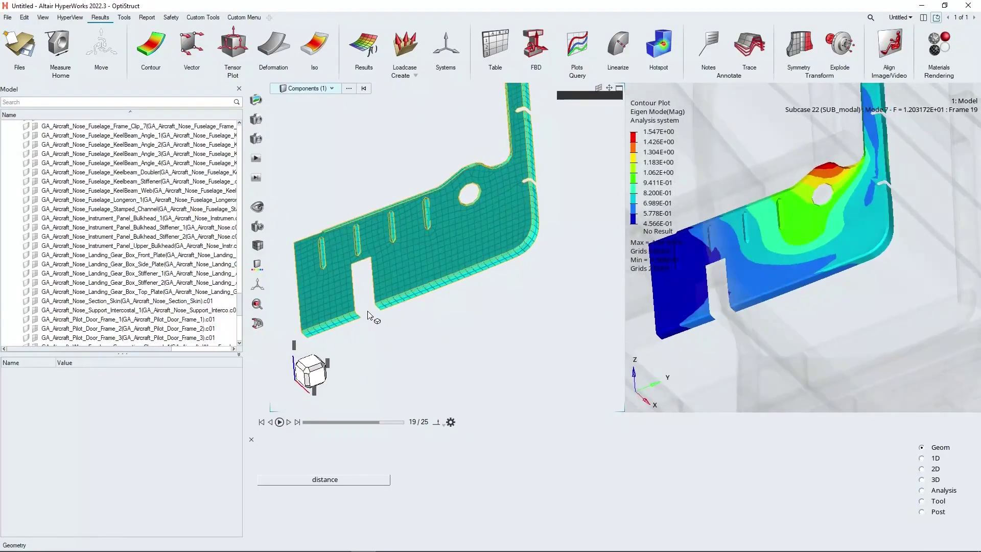
# Start the Replicate tool on the isolated frame and select all elements of the two upper beads nearest the round hole
pyautogui.hotkey('ctrl', 'F1')
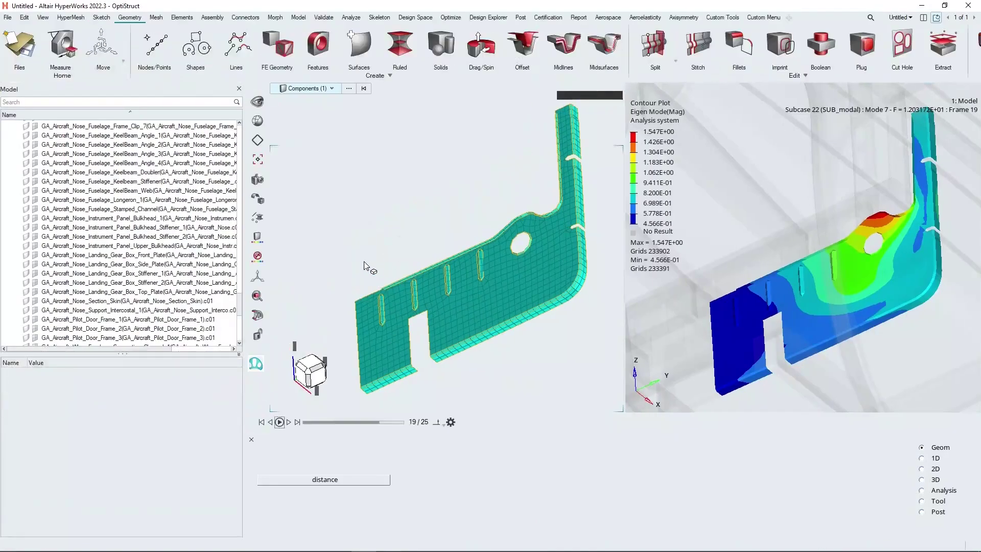
pyautogui.click(183, 18)
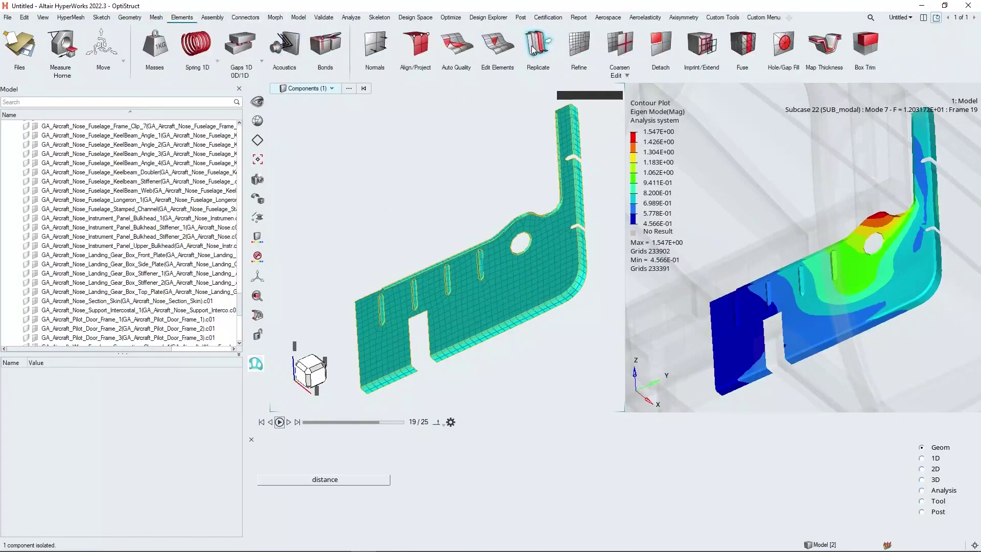
pyautogui.click(534, 48)
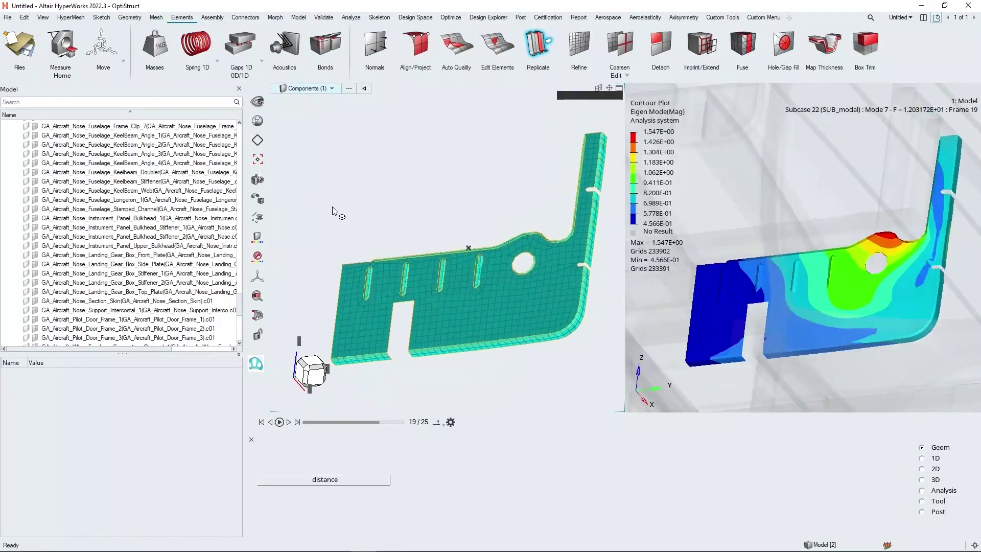
pyautogui.scroll(3, 526, 313)
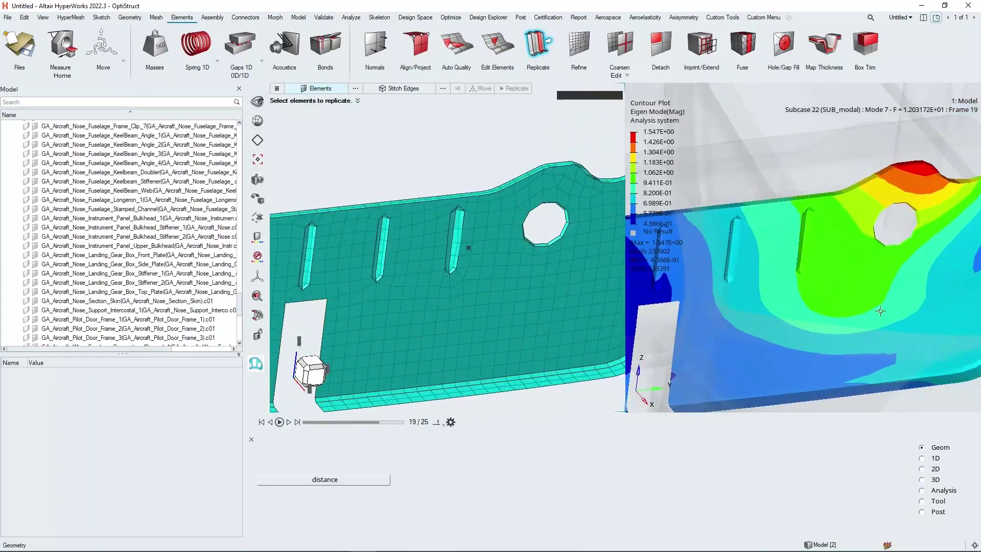
pyautogui.keyDown('ctrl'); pyautogui.moveTo(477, 287); pyautogui.dragTo(473, 280); pyautogui.keyUp('ctrl')
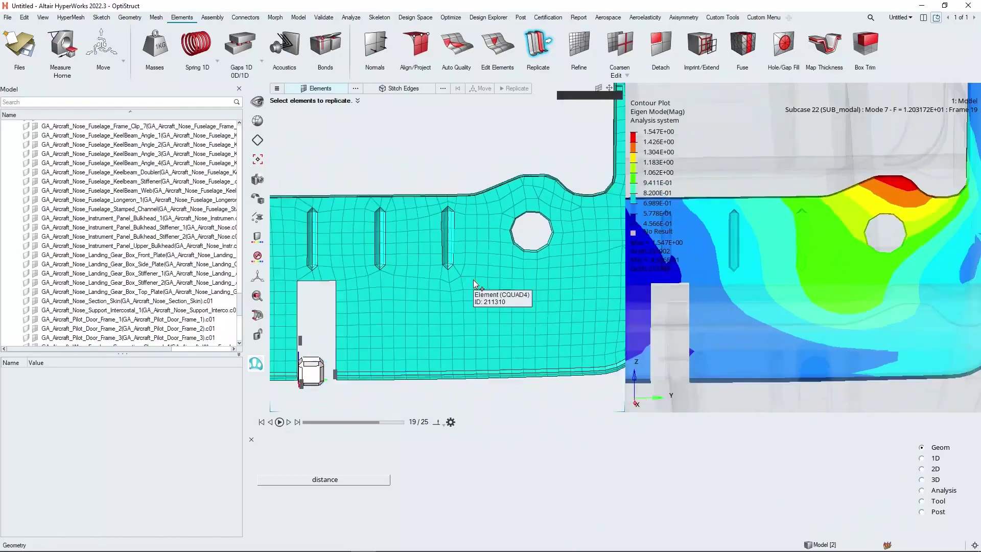
pyautogui.scroll(2, 390, 228)
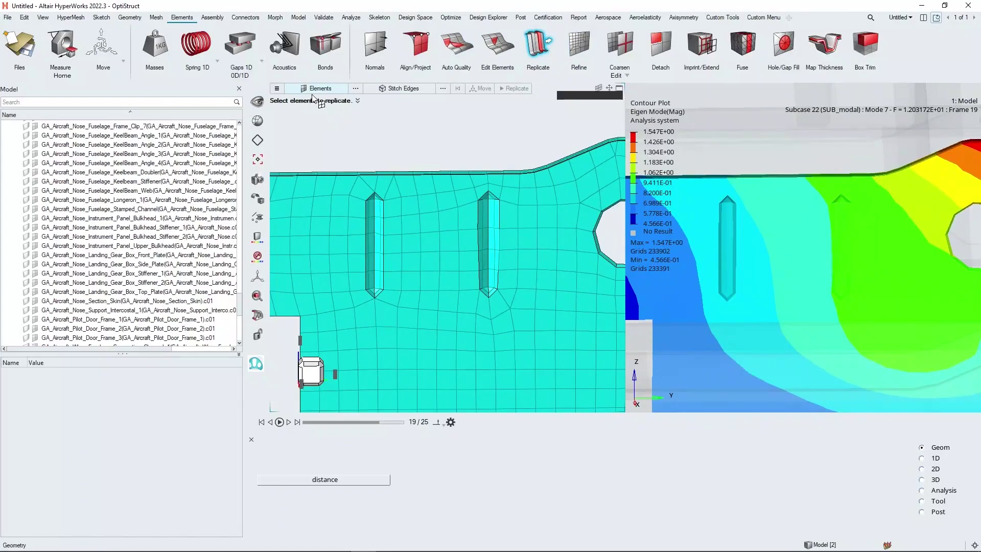
pyautogui.scroll(1, 373, 202)
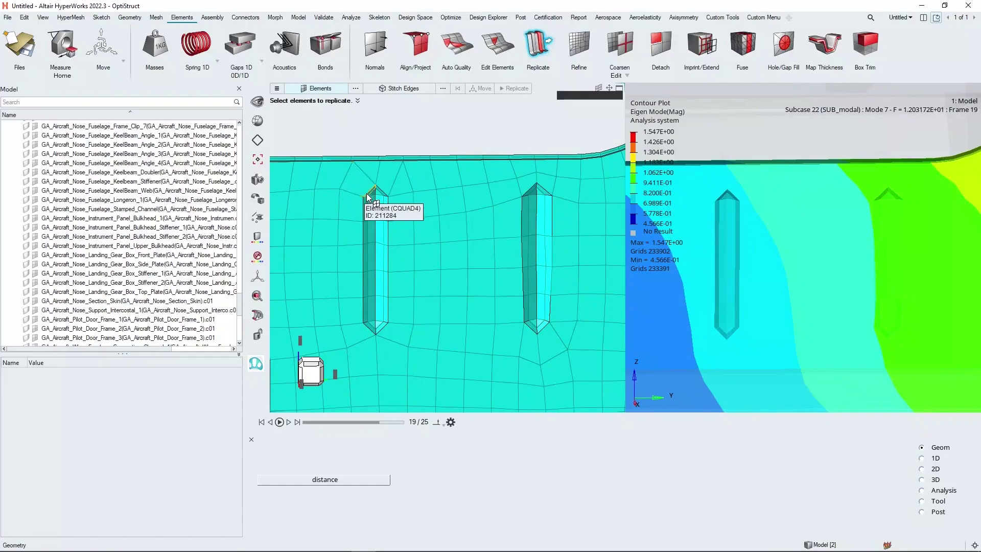
pyautogui.keyDown('shift'); pyautogui.moveTo(363, 189); pyautogui.dragTo(387, 330); pyautogui.keyUp('shift')
pyautogui.keyDown('shift'); pyautogui.moveTo(522, 189); pyautogui.dragTo(528, 205); pyautogui.keyUp('shift')
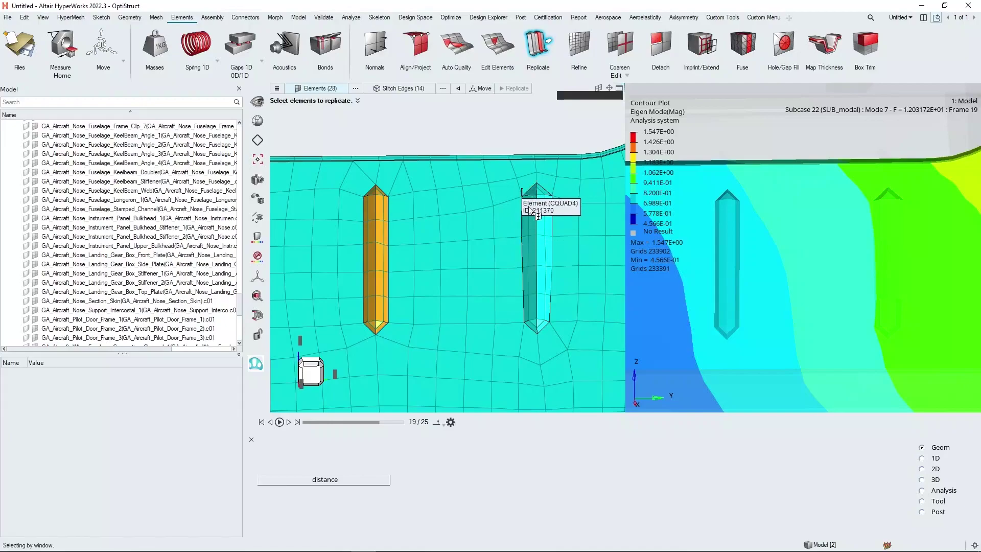
pyautogui.keyDown('shift'); pyautogui.moveTo(548, 327); pyautogui.dragTo(549, 330); pyautogui.keyUp('shift')
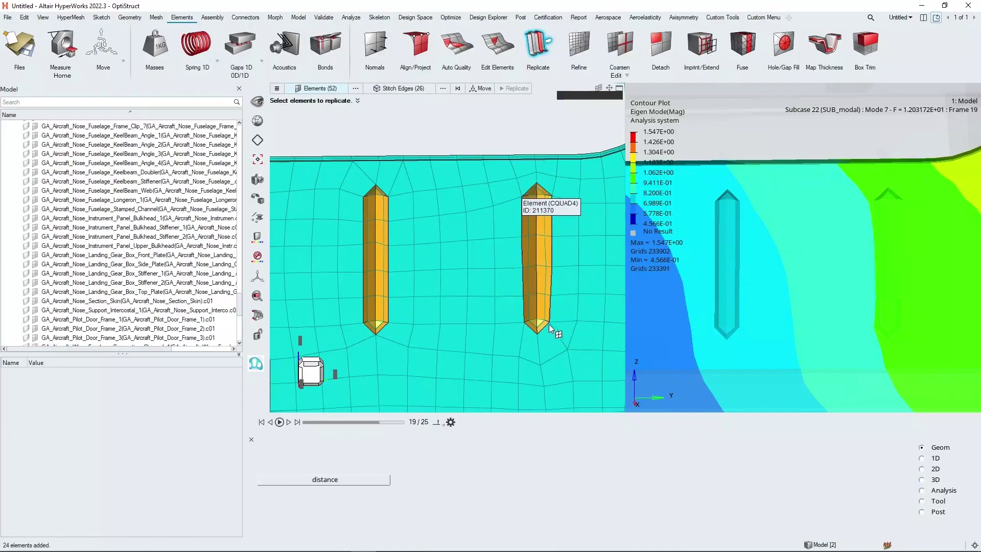
pyautogui.scroll(-2, 544, 279)
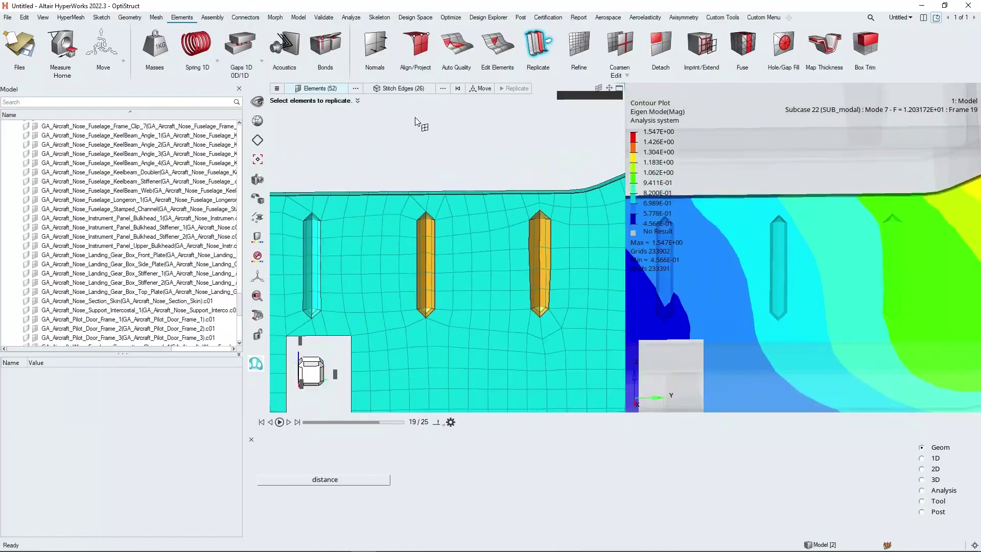
# Position the copy of the two selected beads below the originals with a move of 100 along the manipulator's X axis
pyautogui.click(482, 89)
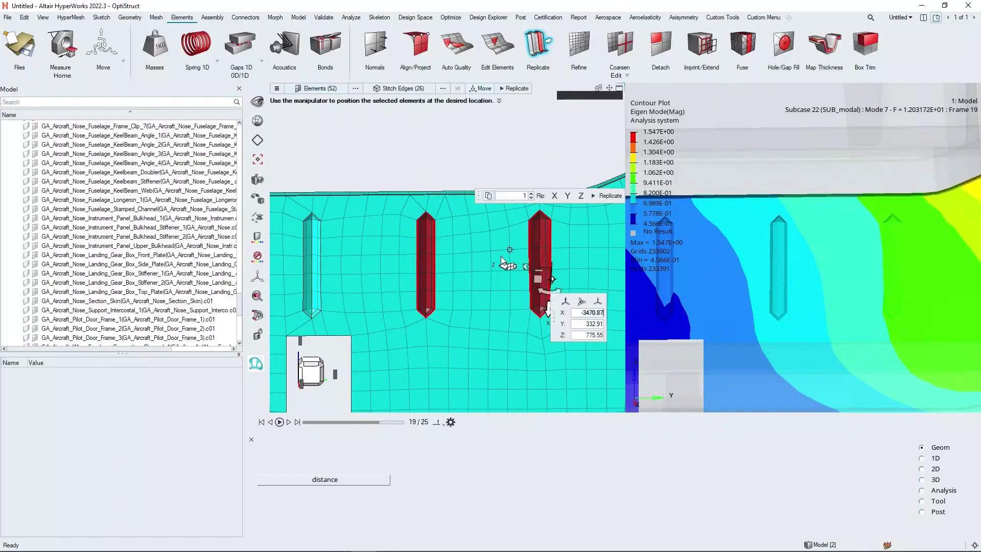
pyautogui.keyDown('ctrl'); pyautogui.moveTo(510, 264); pyautogui.dragTo(425, 218, button='right'); pyautogui.keyUp('ctrl')
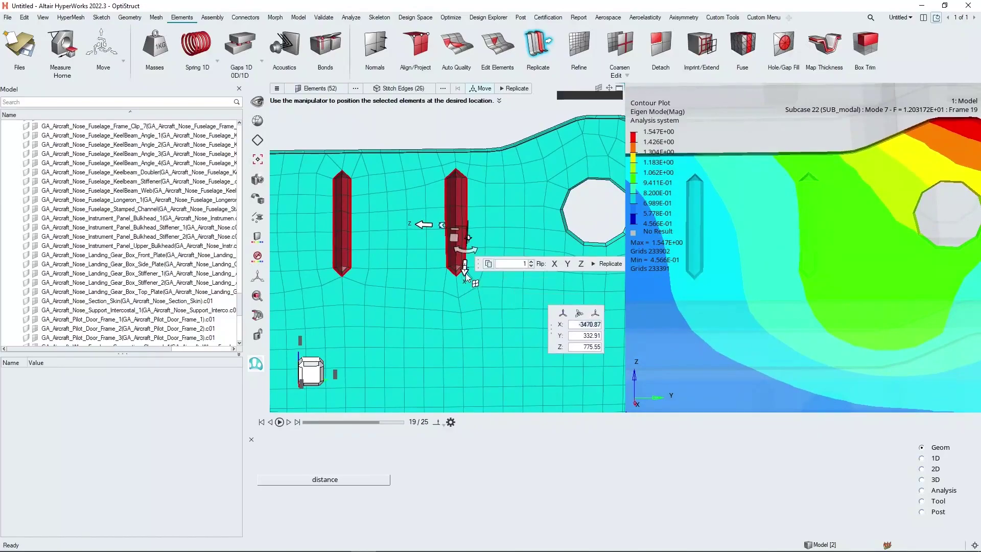
pyautogui.moveTo(465, 270); pyautogui.dragTo(477, 354)
pyautogui.keyDown('ctrl'); pyautogui.moveTo(477, 355); pyautogui.dragTo(508, 286, button='right'); pyautogui.keyUp('ctrl')
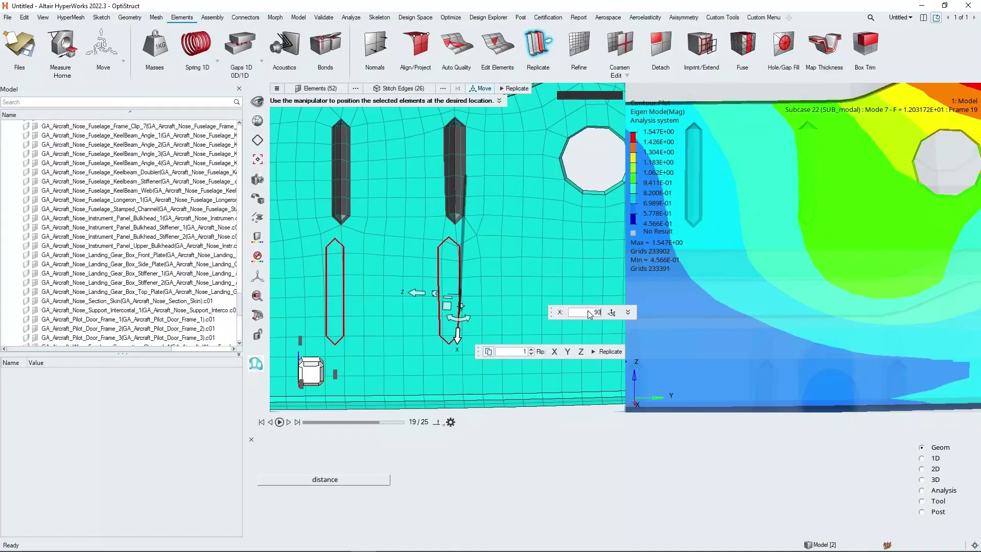
pyautogui.press('Return')
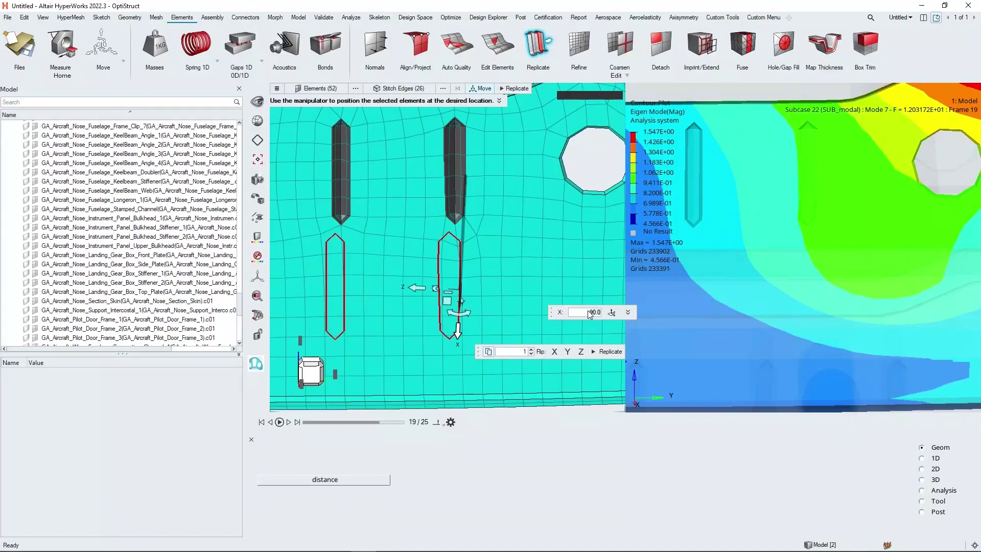
pyautogui.press('Return')
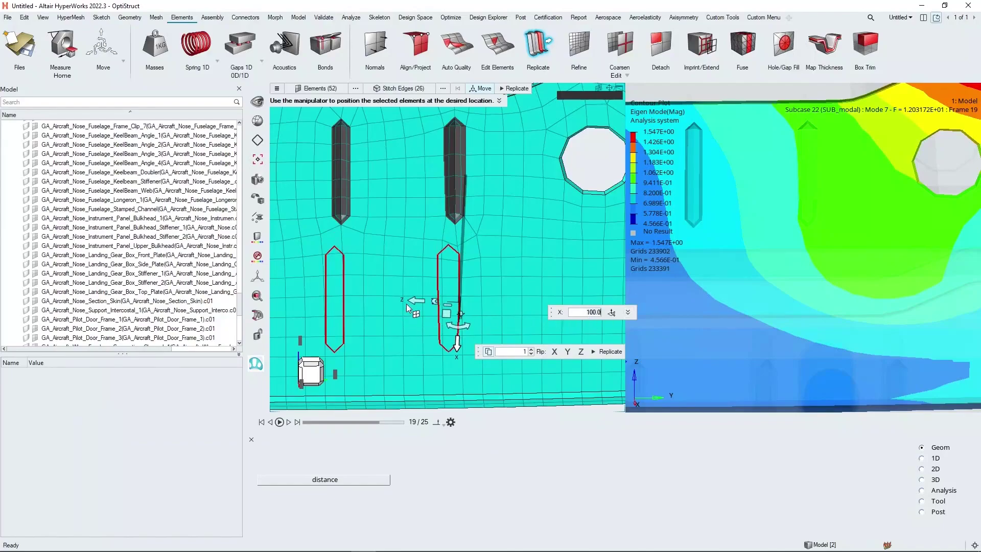
# Shift the bead copy about -2.6 along the manipulator's Z axis, replicate it into the frame mesh, and restore the old morphing default
pyautogui.moveTo(416, 300); pyautogui.dragTo(462, 309)
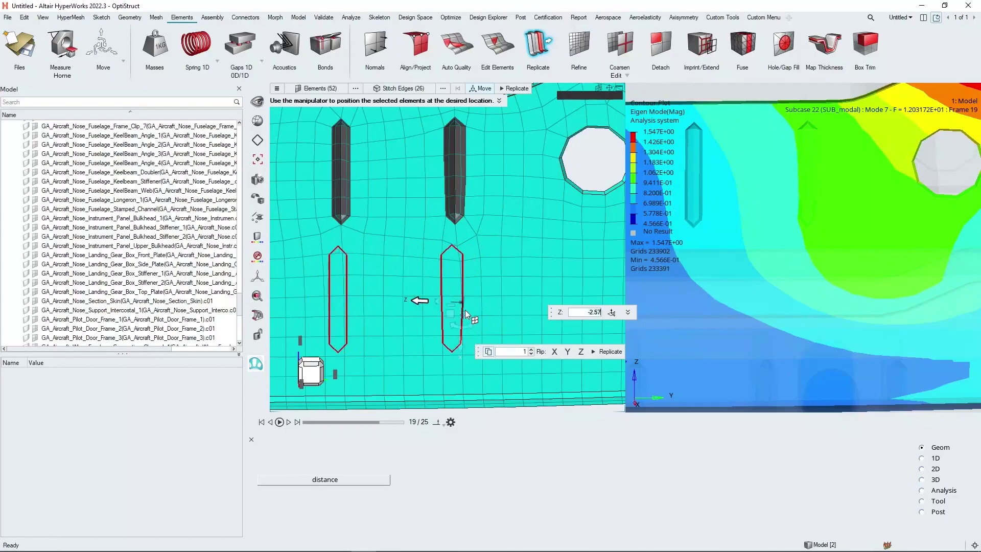
pyautogui.click(610, 353)
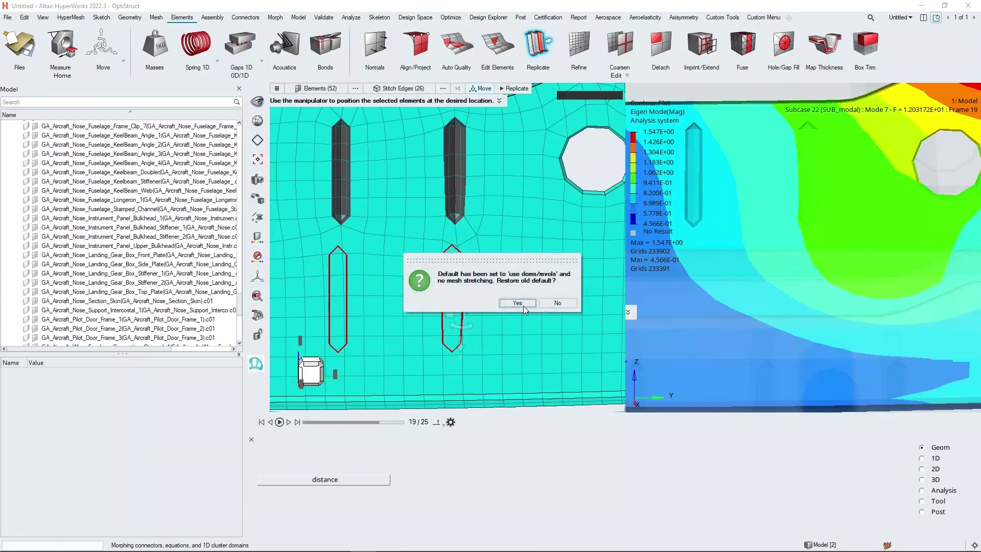
pyautogui.click(525, 307)
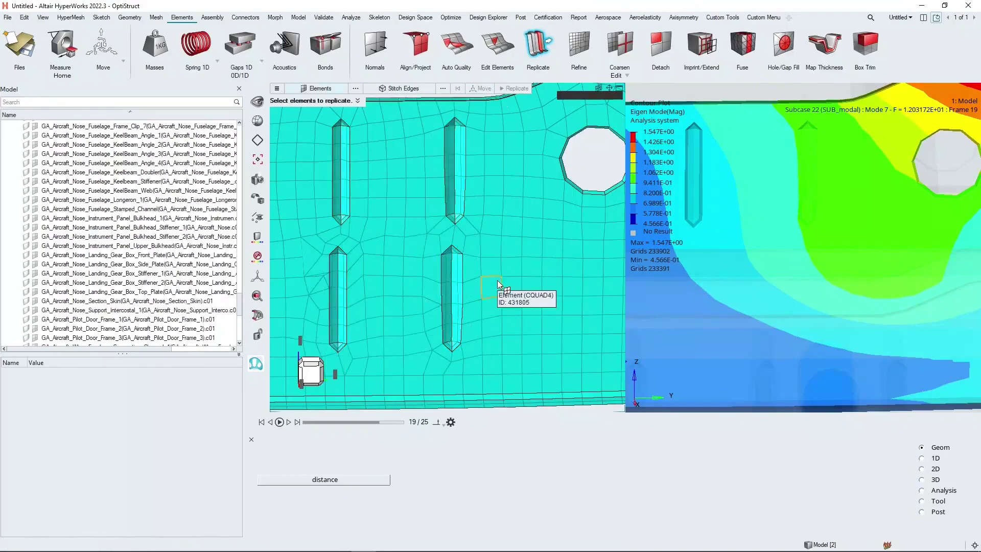
# Examine the replicated beads and the surrounding stitched mesh on the frame from several angles, close up and in full view
pyautogui.scroll(-3, 494, 286)
pyautogui.keyDown('ctrl'); pyautogui.moveTo(485, 323); pyautogui.dragTo(418, 309); pyautogui.keyUp('ctrl')
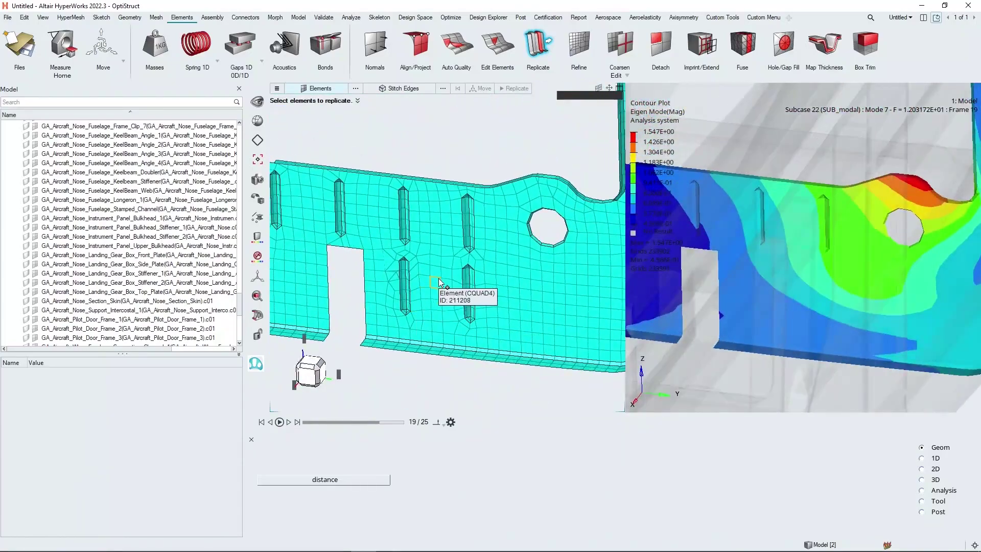
pyautogui.scroll(3, 432, 305)
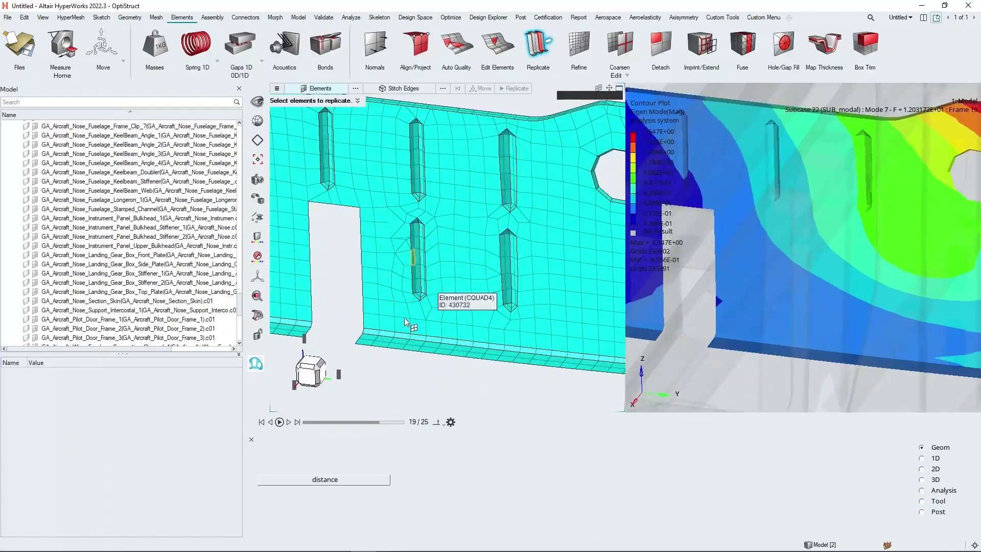
pyautogui.scroll(-3, 434, 348)
pyautogui.keyDown('ctrl'); pyautogui.moveTo(435, 347); pyautogui.dragTo(436, 349); pyautogui.keyUp('ctrl')
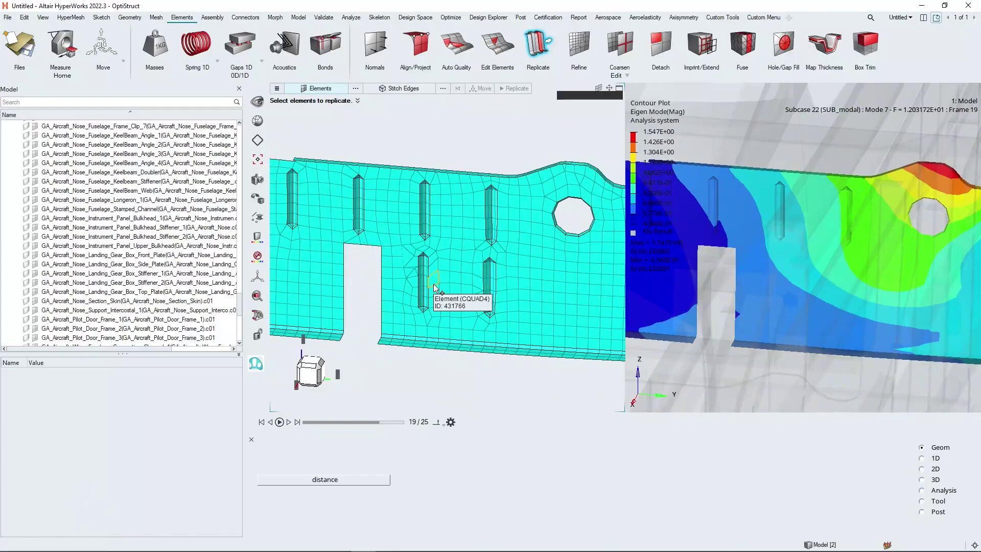
pyautogui.scroll(-3, 440, 272)
pyautogui.keyDown('ctrl'); pyautogui.moveTo(440, 272); pyautogui.dragTo(428, 398); pyautogui.keyUp('ctrl')
pyautogui.keyDown('ctrl'); pyautogui.moveTo(475, 286); pyautogui.dragTo(437, 271); pyautogui.keyUp('ctrl')
pyautogui.keyDown('ctrl'); pyautogui.moveTo(455, 235); pyautogui.dragTo(470, 262); pyautogui.keyUp('ctrl')
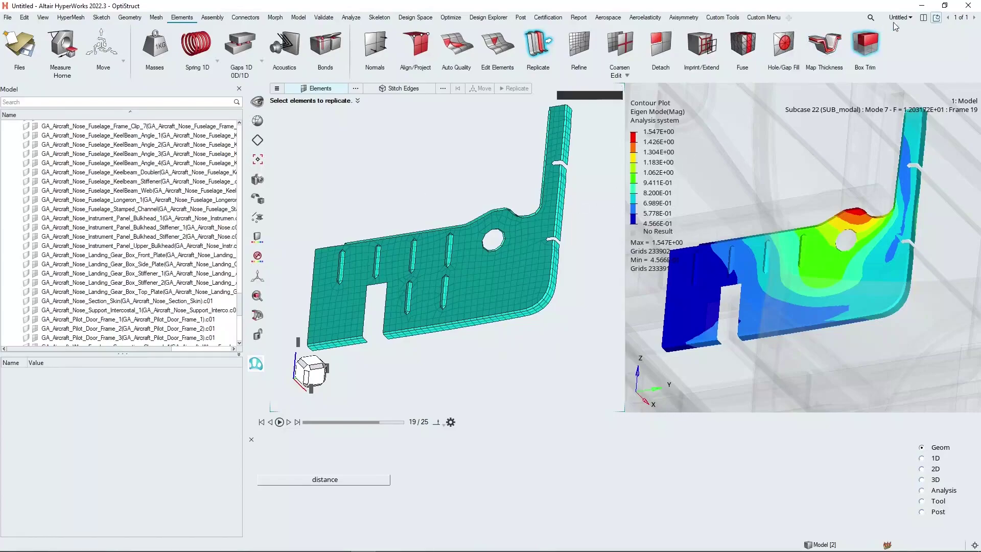
# Switch from the side-by-side layout to a single window showing the complete fuselage model
pyautogui.click(924, 18)
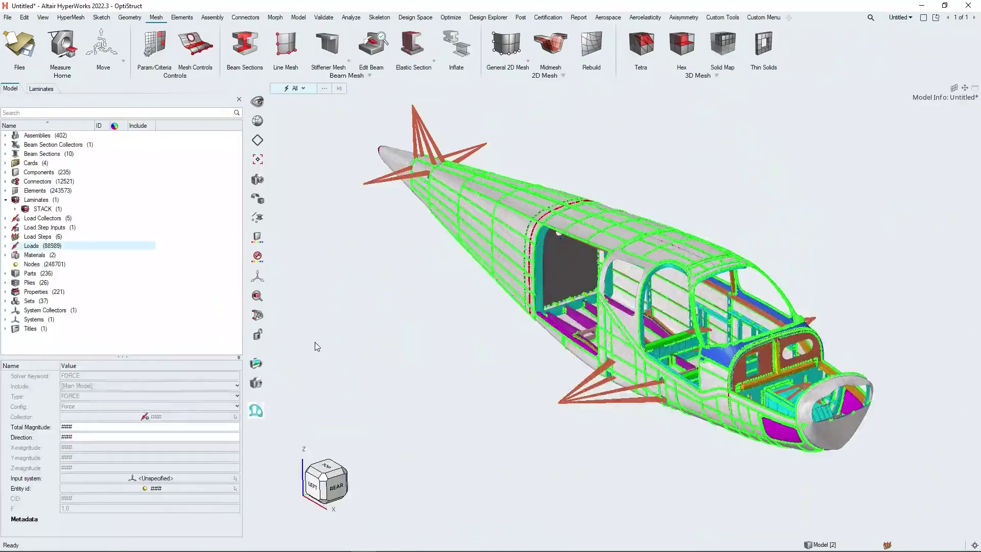